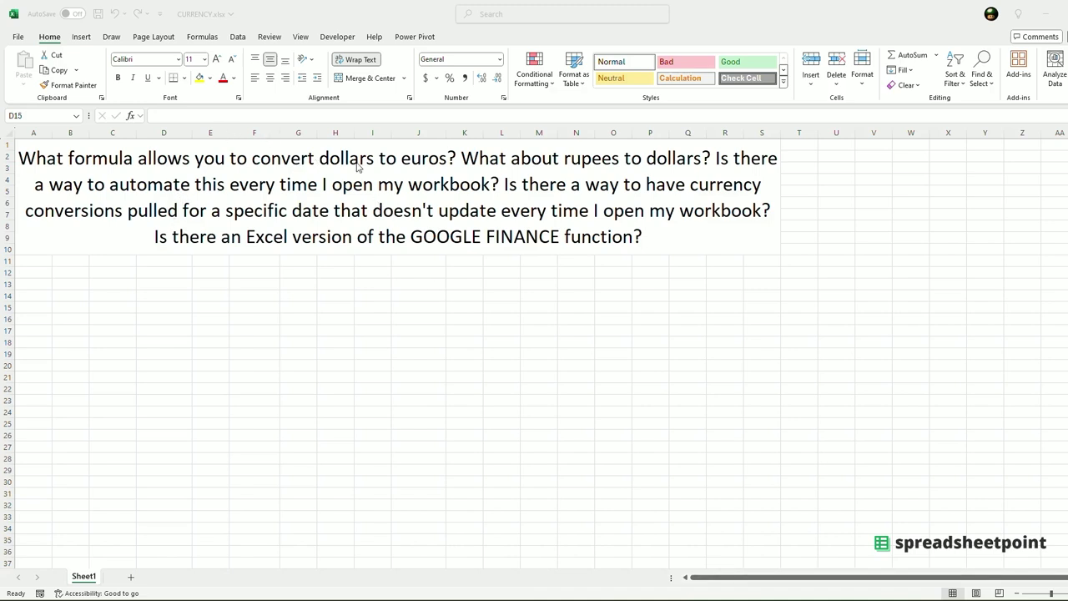
Step: Enter the header USD with the amount 500 in C13:C14
left_click(95, 289)
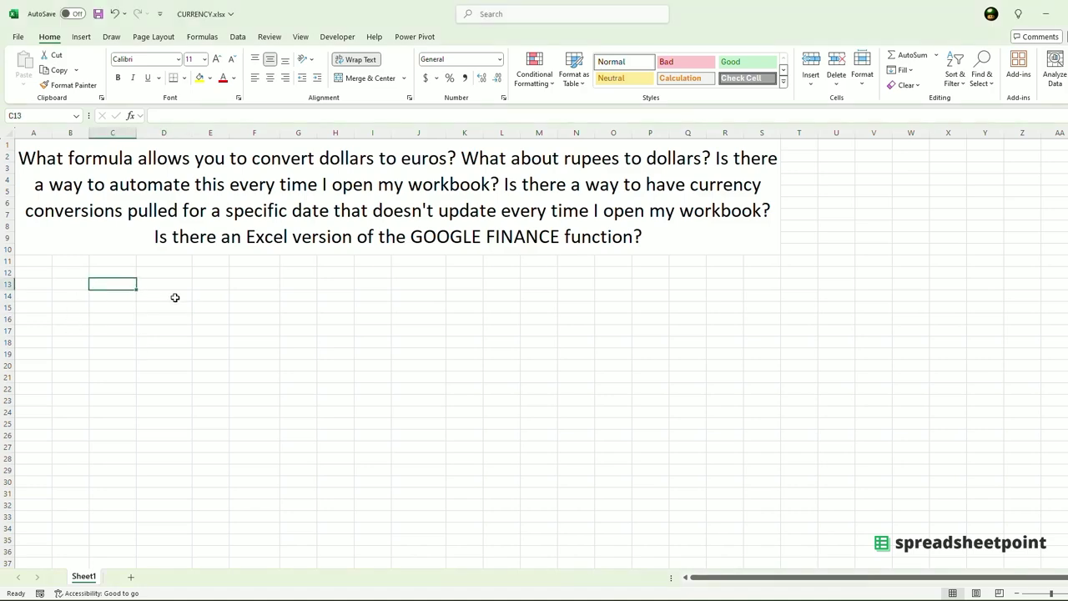
type("USD")
key("Return")
type("500")
key("ctrl+Return")
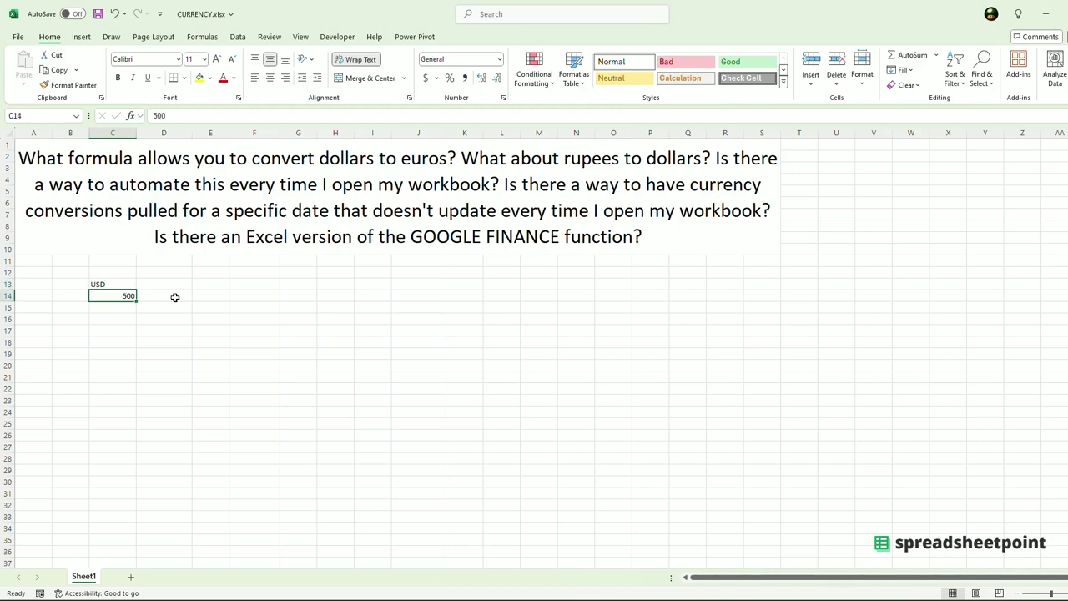
key("Up")
key("Right")
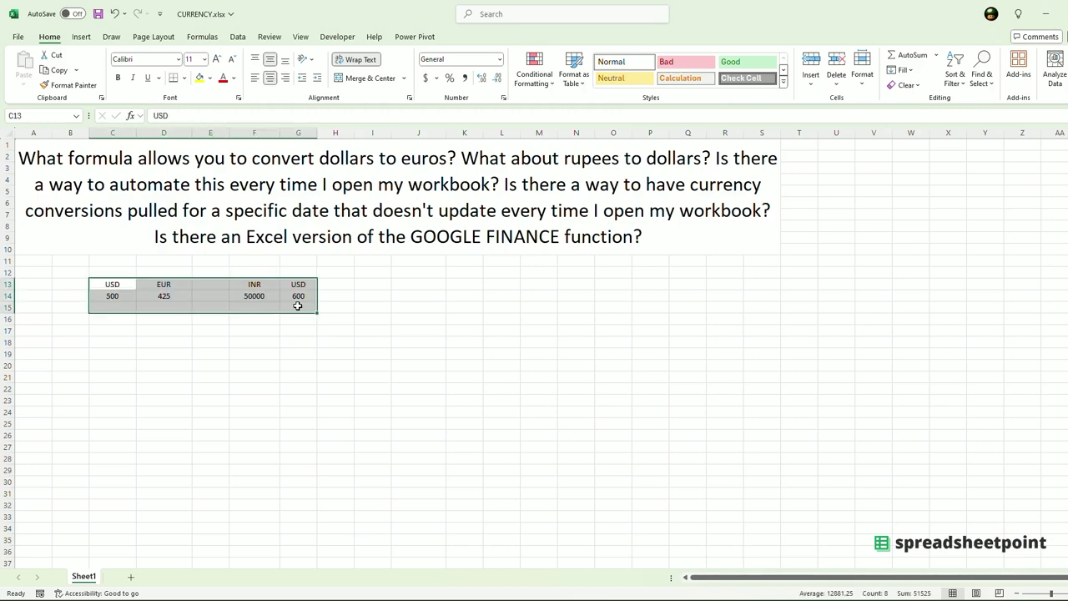
Step: Select an empty cell below the table and switch to the Data tab
left_click(276, 362)
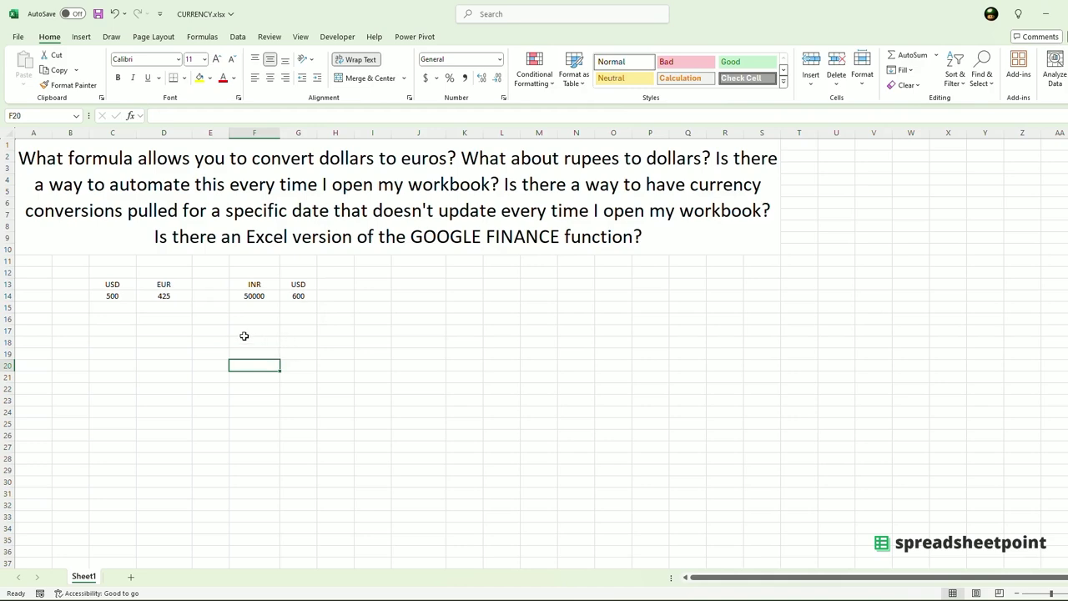
left_click(158, 343)
left_click(242, 39)
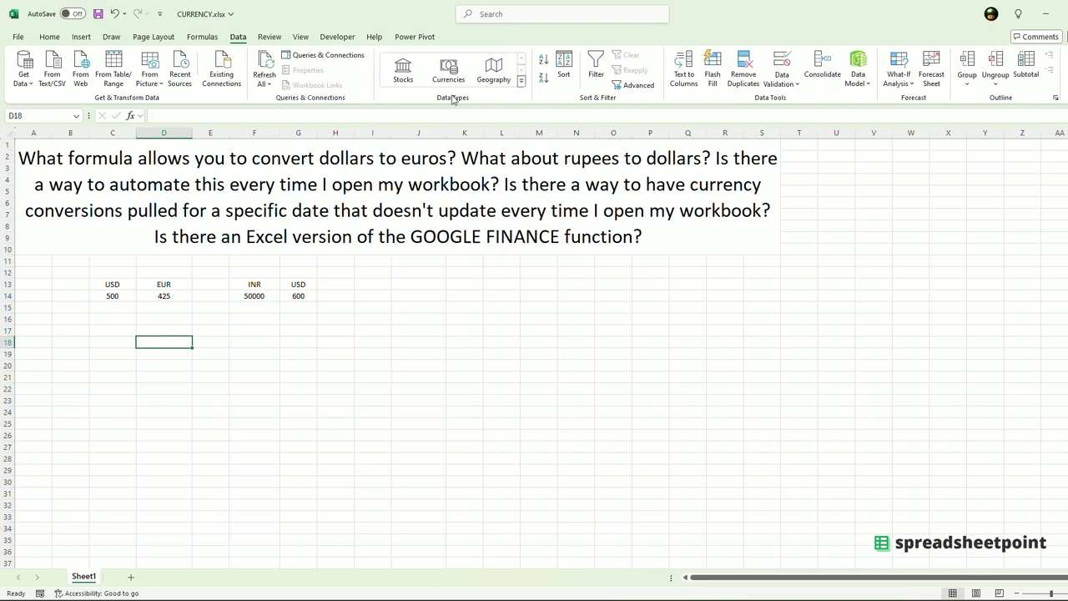
Step: Enter 'USD EUR' in C18 and convert it to the Currencies data type
left_click(114, 344)
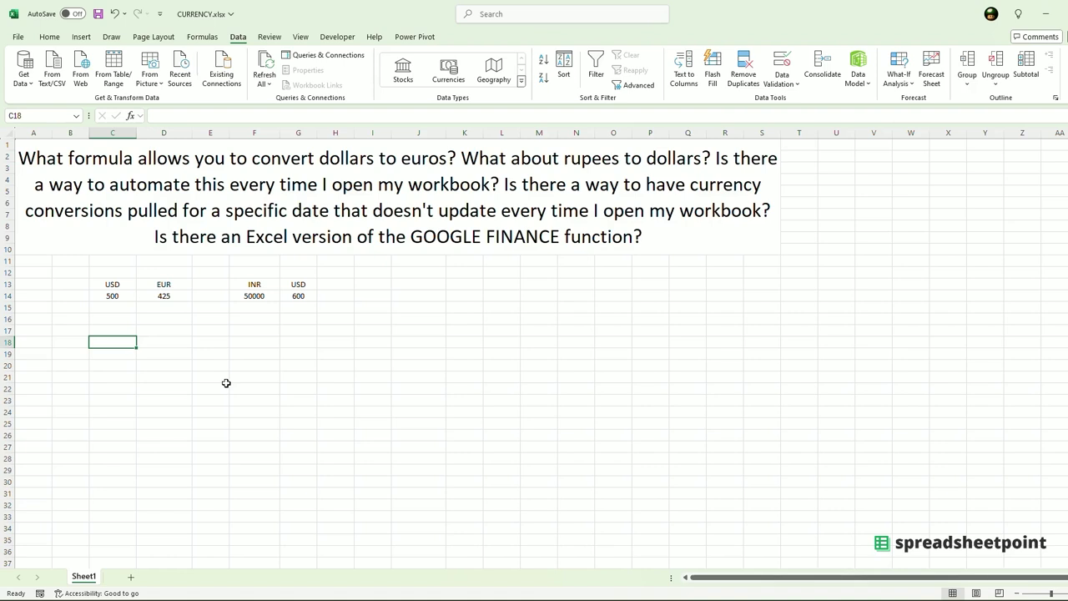
type("USD")
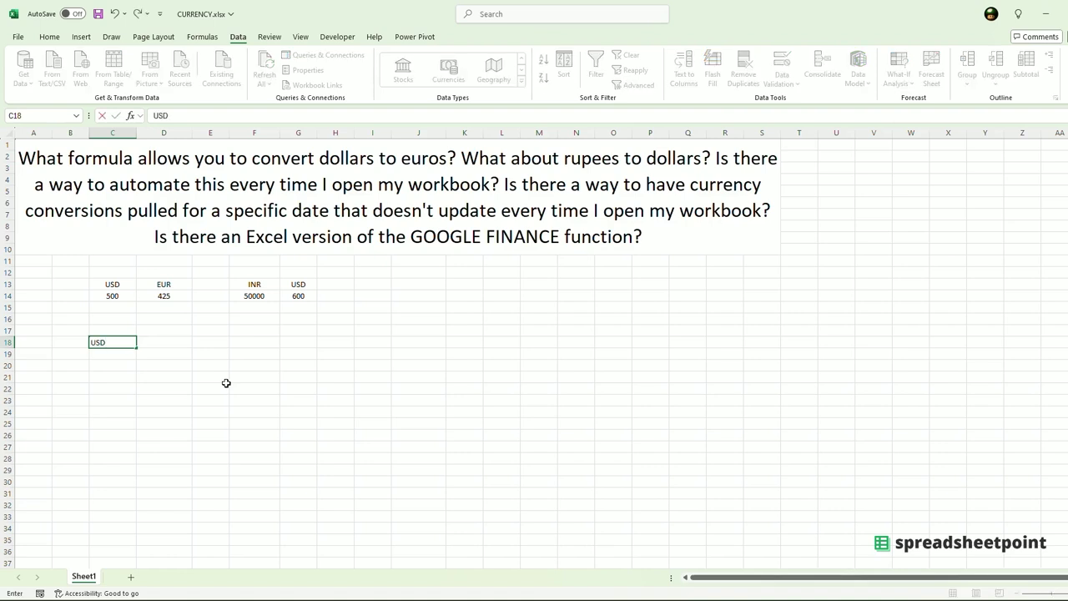
type(" EUR")
key("Return")
left_click(125, 389)
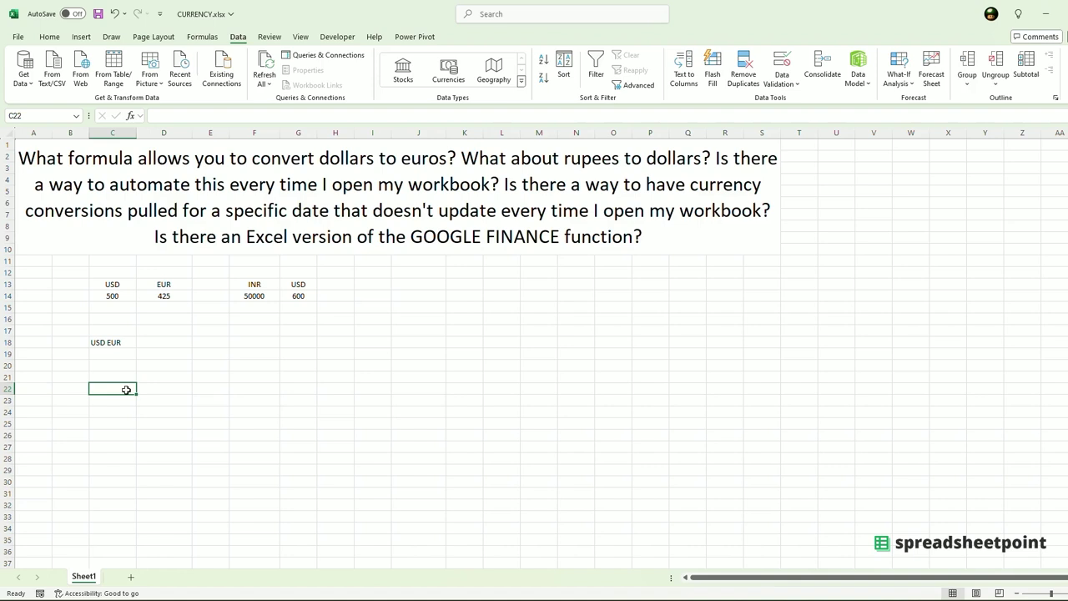
left_click(113, 342)
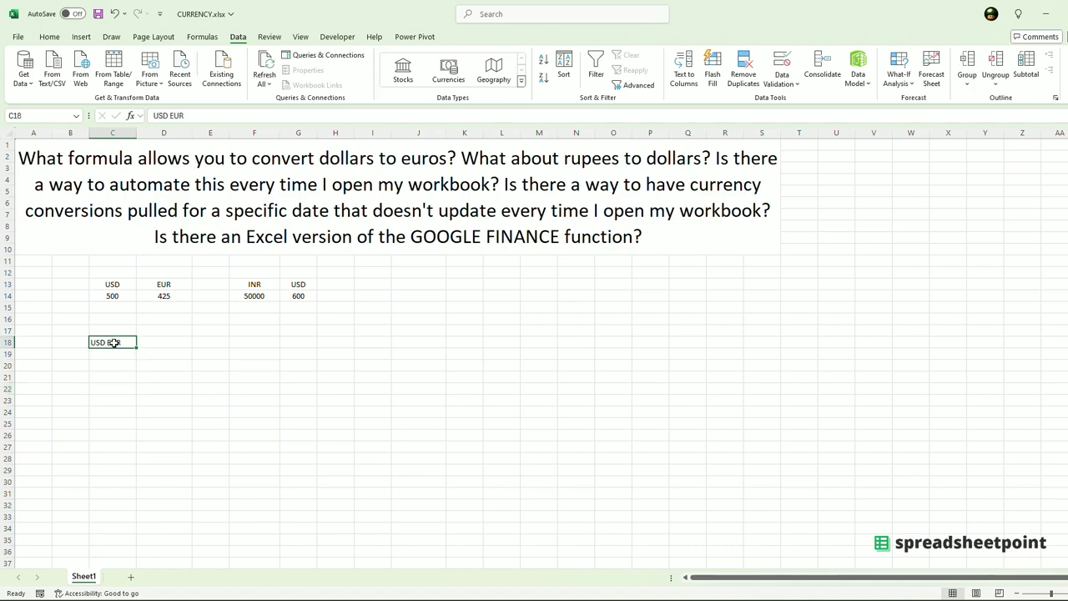
left_click(459, 79)
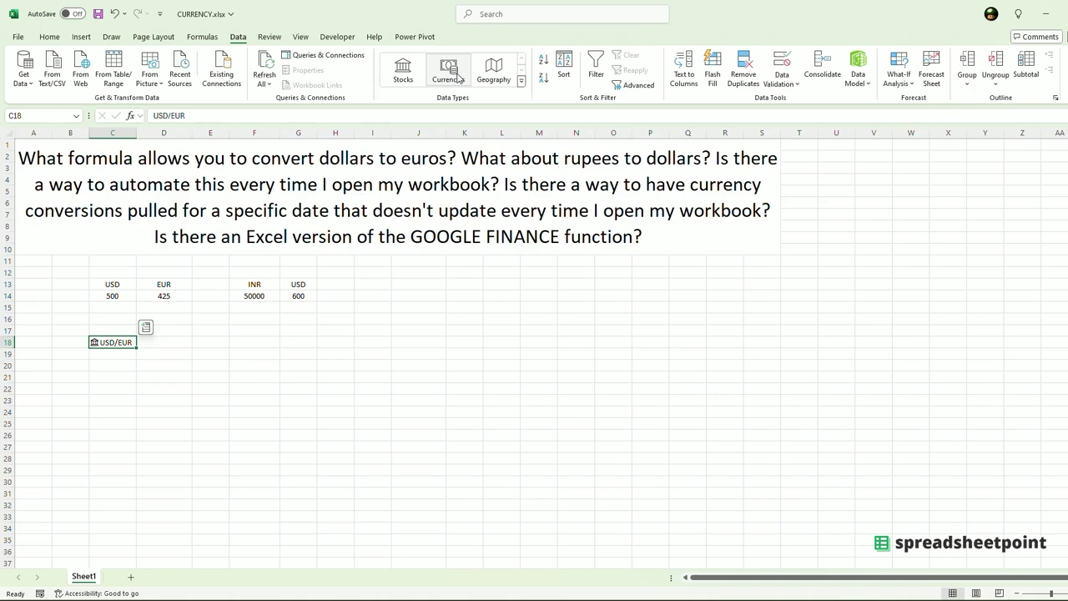
Step: View the US Dollar/Euro exchange-rate card for C18, then close it
left_click(95, 343)
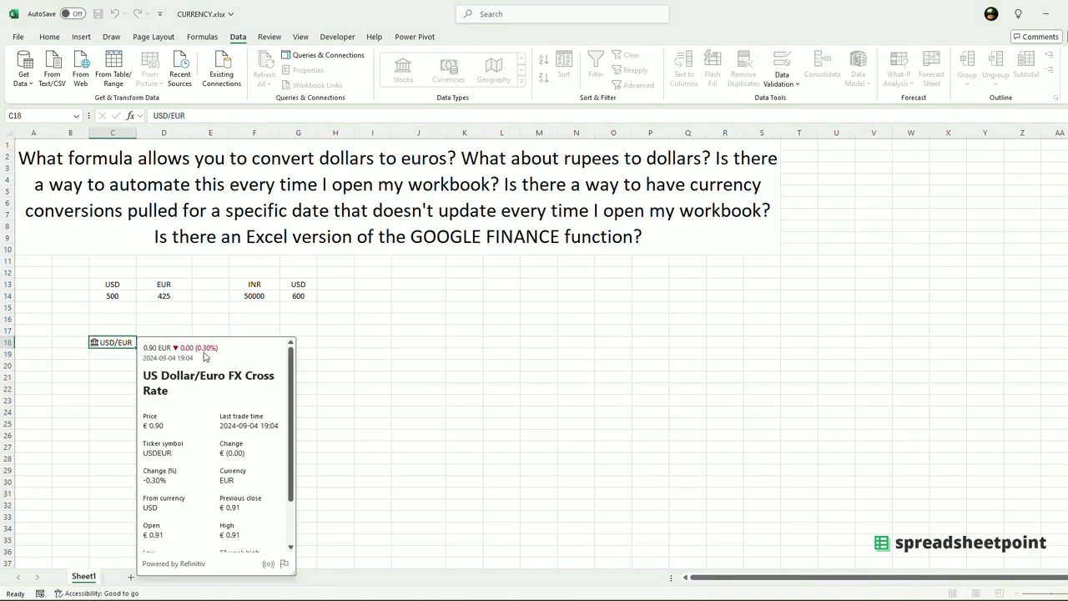
mouse_move(211, 456)
scroll(211, 455, "down", 2)
scroll(213, 413, "up", 2)
key("Escape")
Step: Enter =C18.Price in C20 so it shows the USD/EUR rate € 0.90
left_click(122, 364)
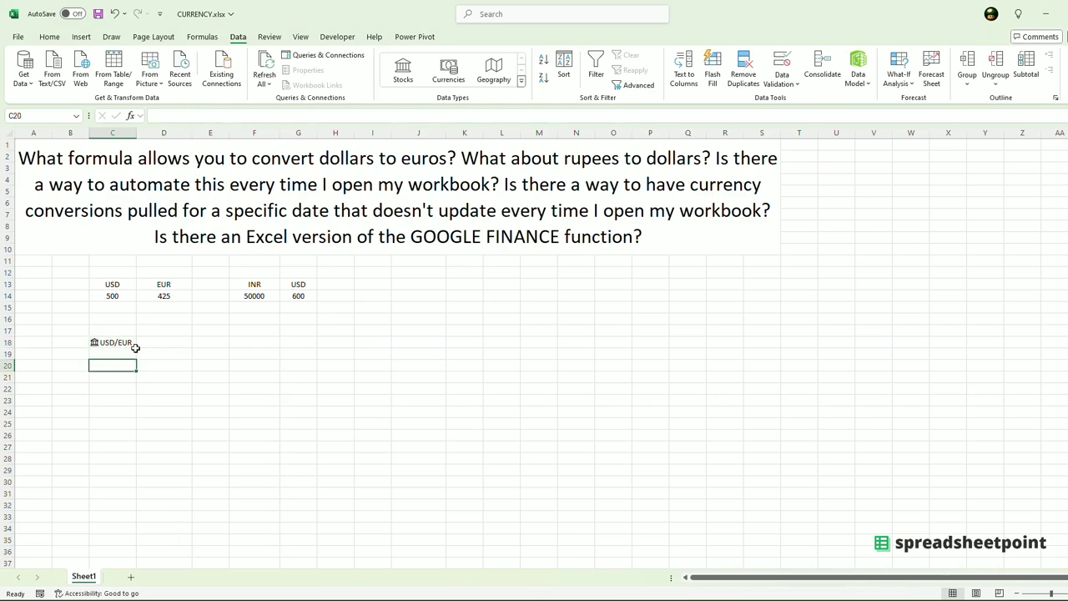
type("=")
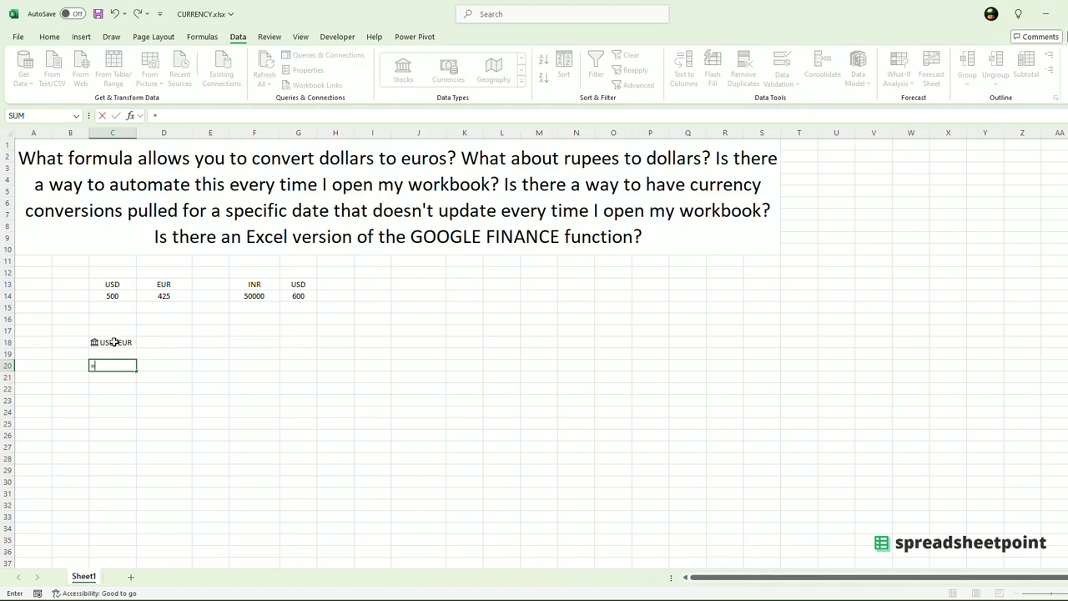
left_click(114, 343)
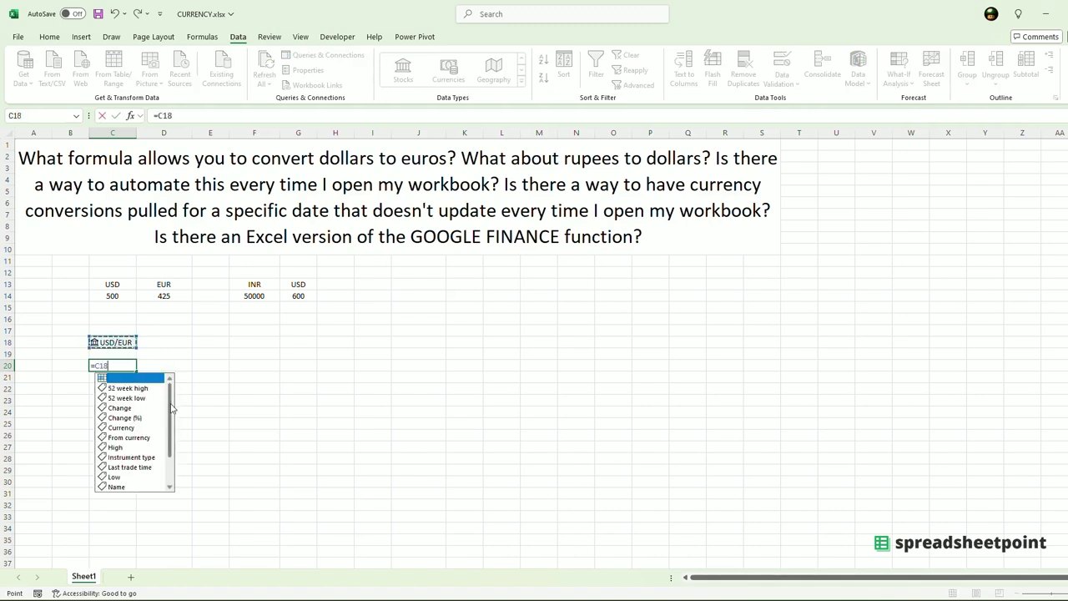
left_click_drag(171, 407, 171, 448)
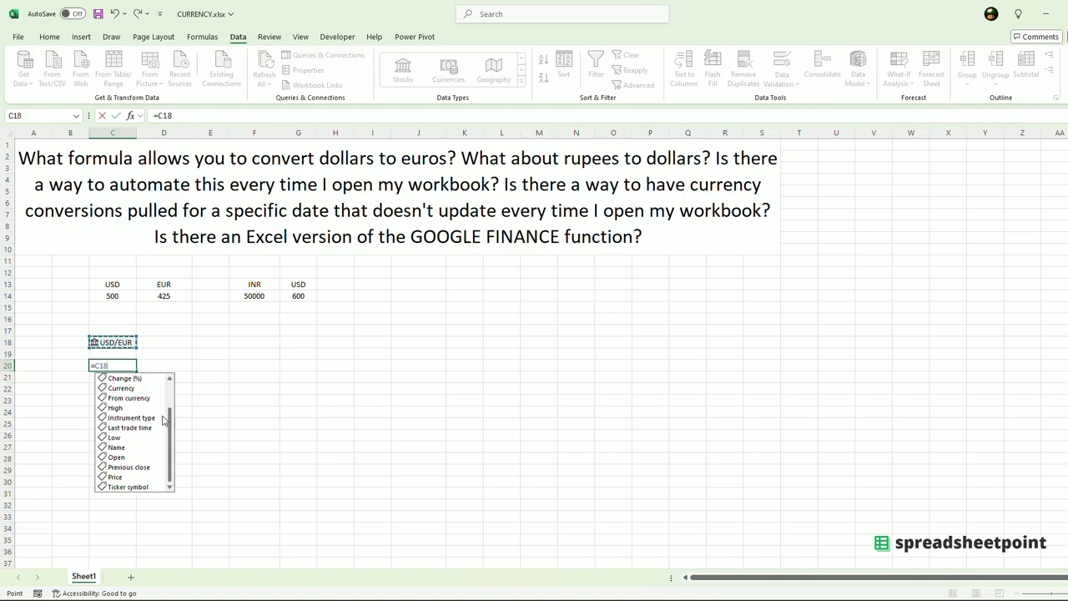
double_click(116, 477)
key("Return")
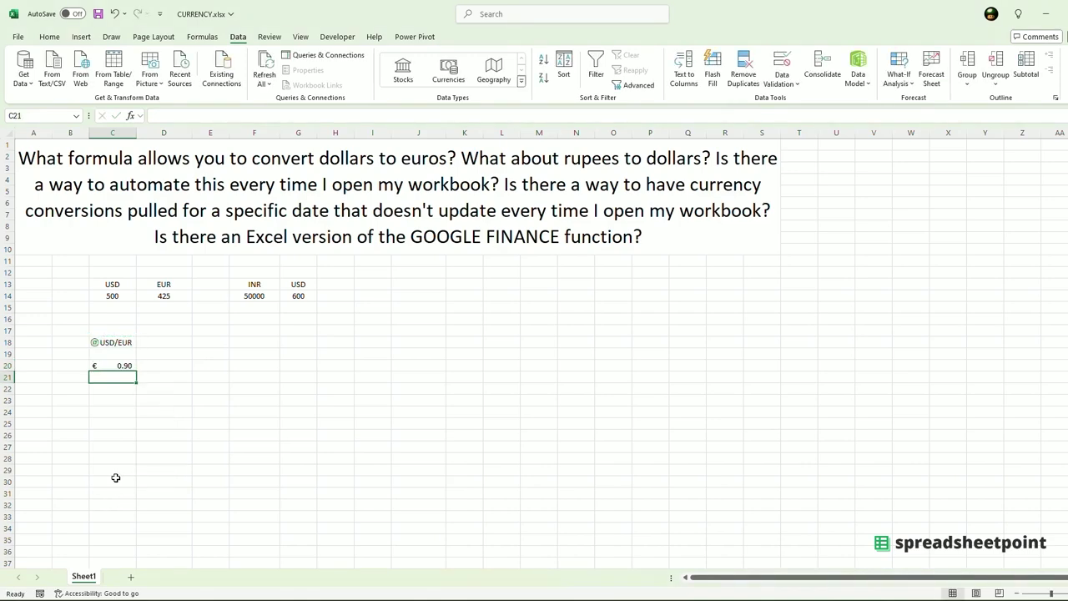
left_click(164, 295)
left_click(106, 365)
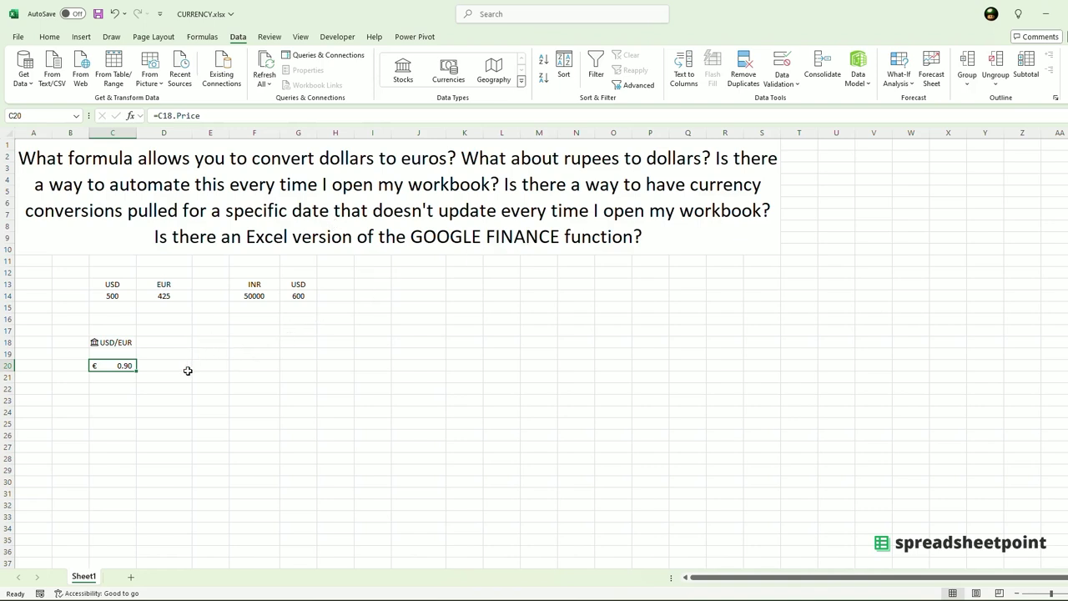
Step: Enter a C18 '52 week high' formula in C21, showing € 0.96
left_click(118, 380)
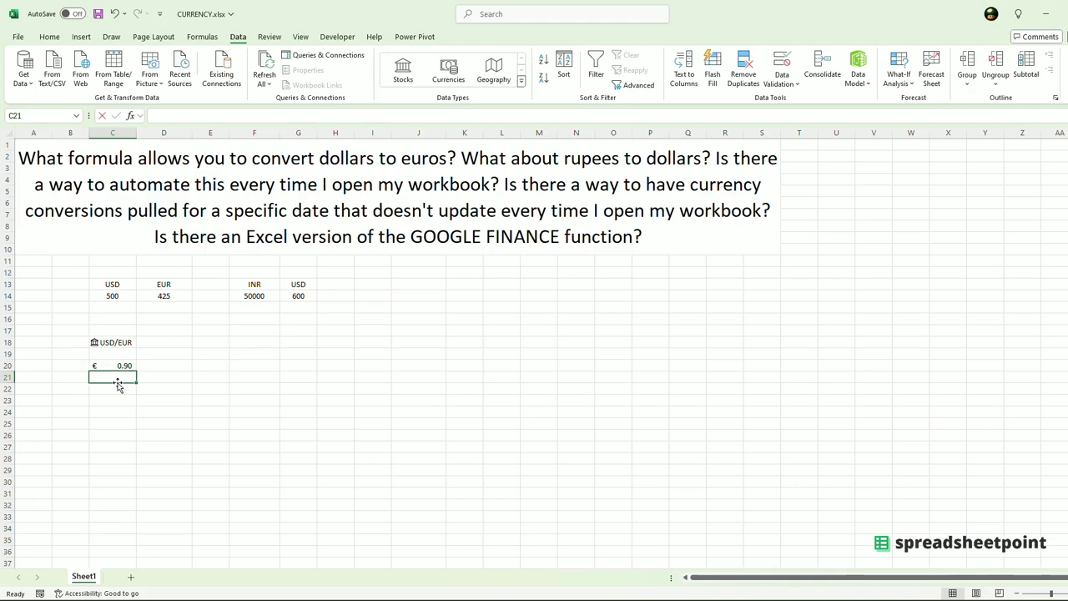
type("=")
left_click(114, 342)
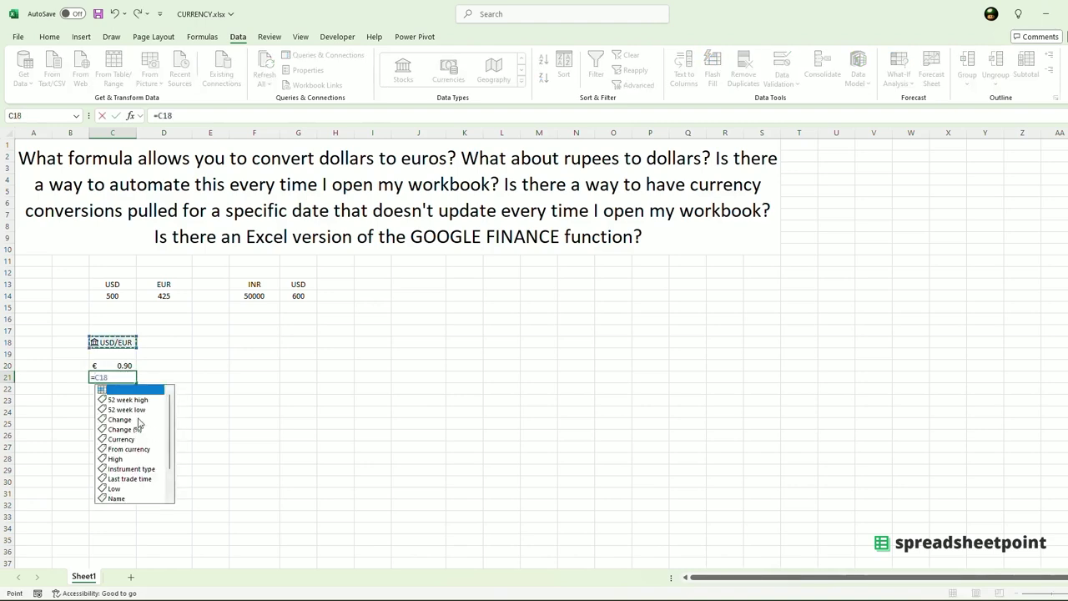
scroll(135, 434, "down", 2)
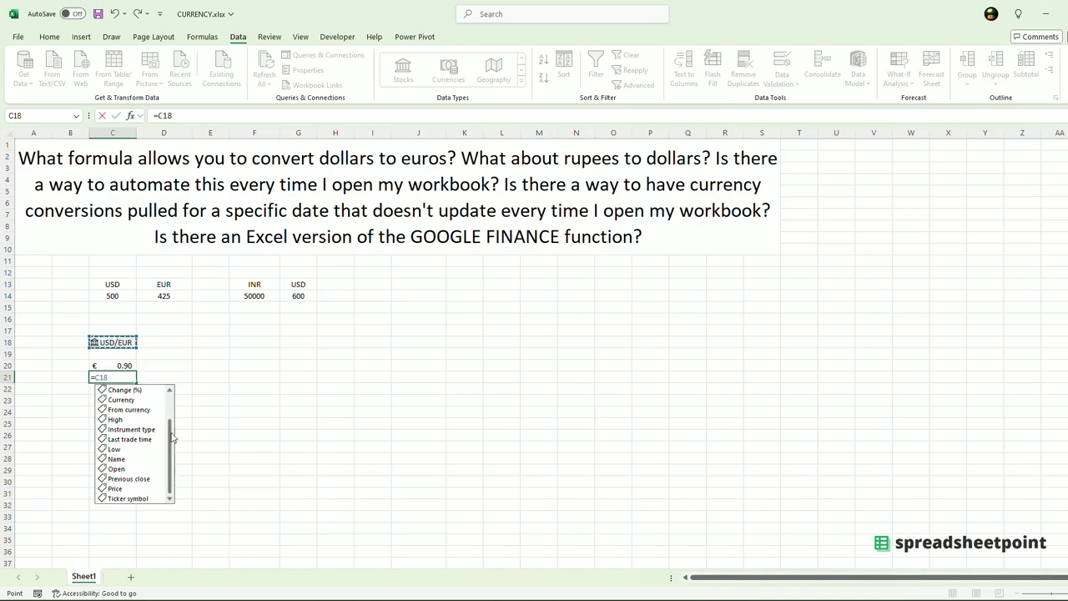
scroll(171, 437, "up", 2)
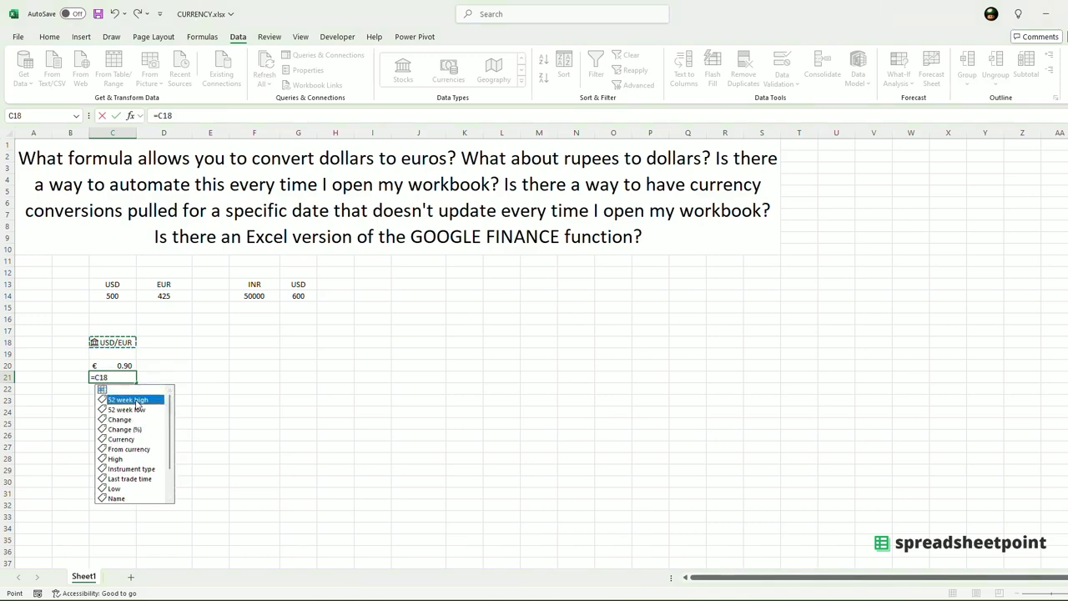
double_click(133, 400)
type("+")
left_click(135, 400)
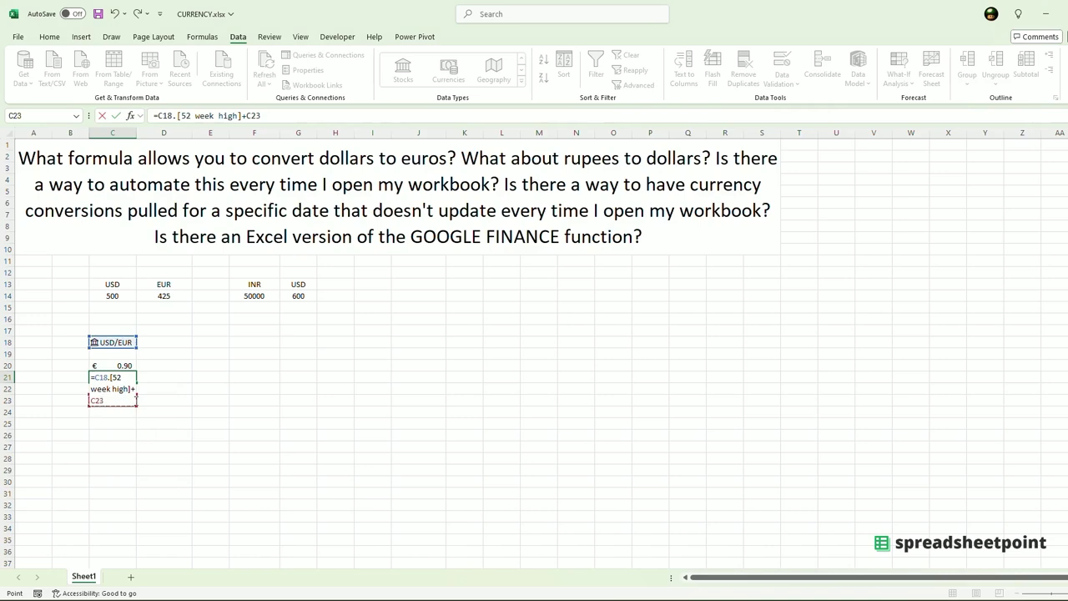
key("BackSpace")
key("Return")
left_click(131, 377)
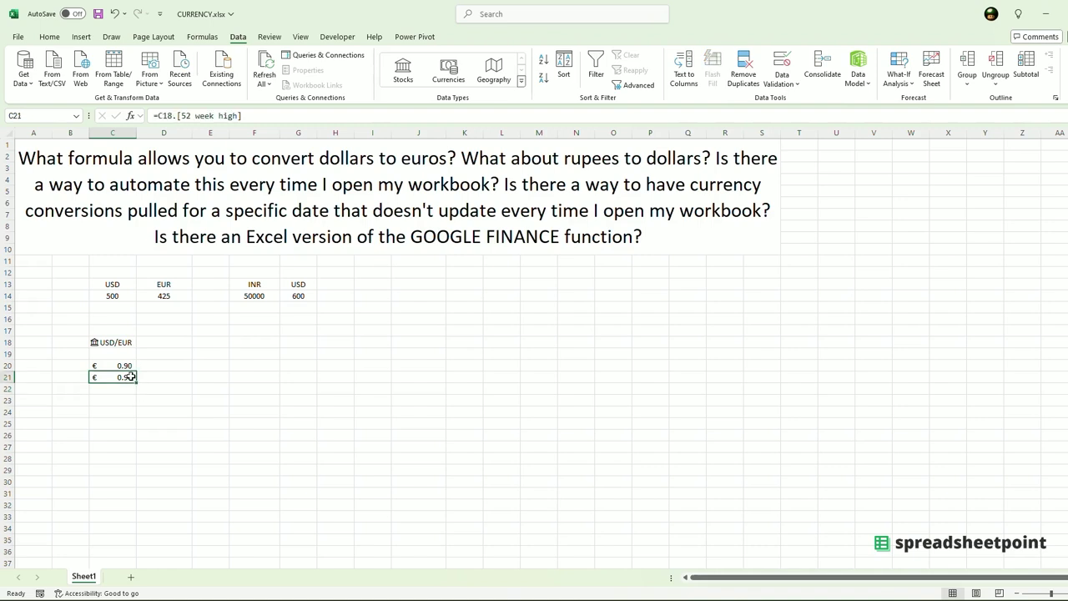
left_click(134, 342)
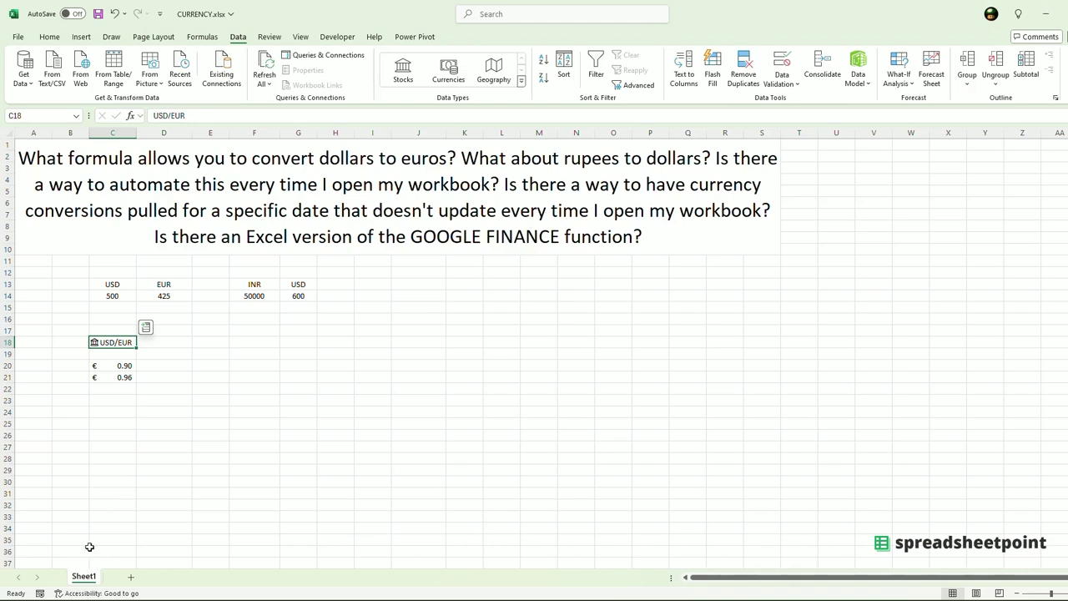
Step: Copy the two exchange-rate API URLs and paste them starting at B26
scroll(130, 467, "down", 10)
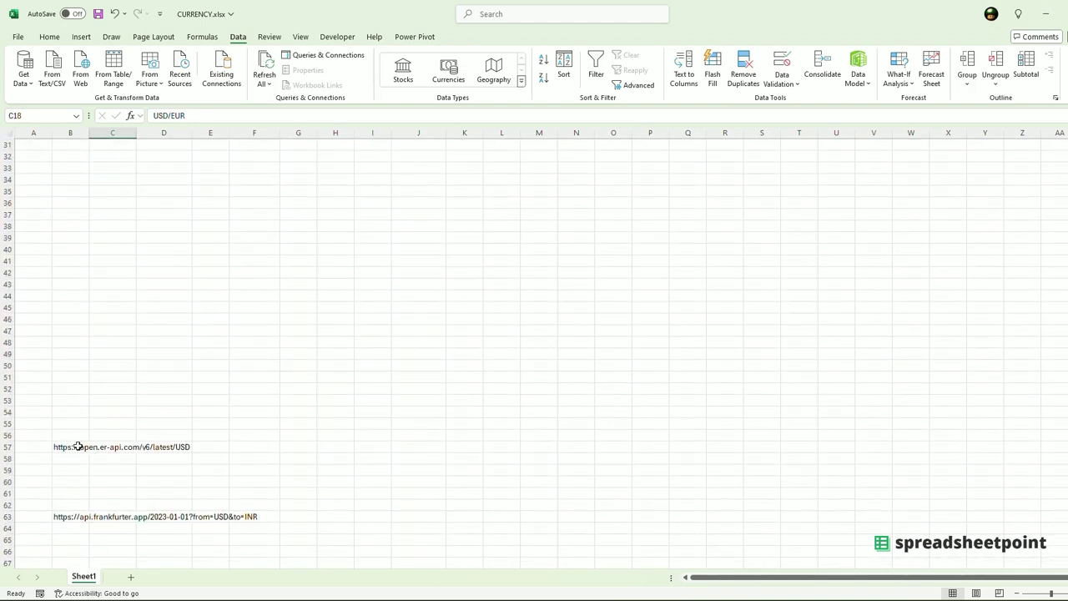
left_click_drag(77, 446, 283, 498)
key("ctrl+c")
scroll(251, 370, "up", 7)
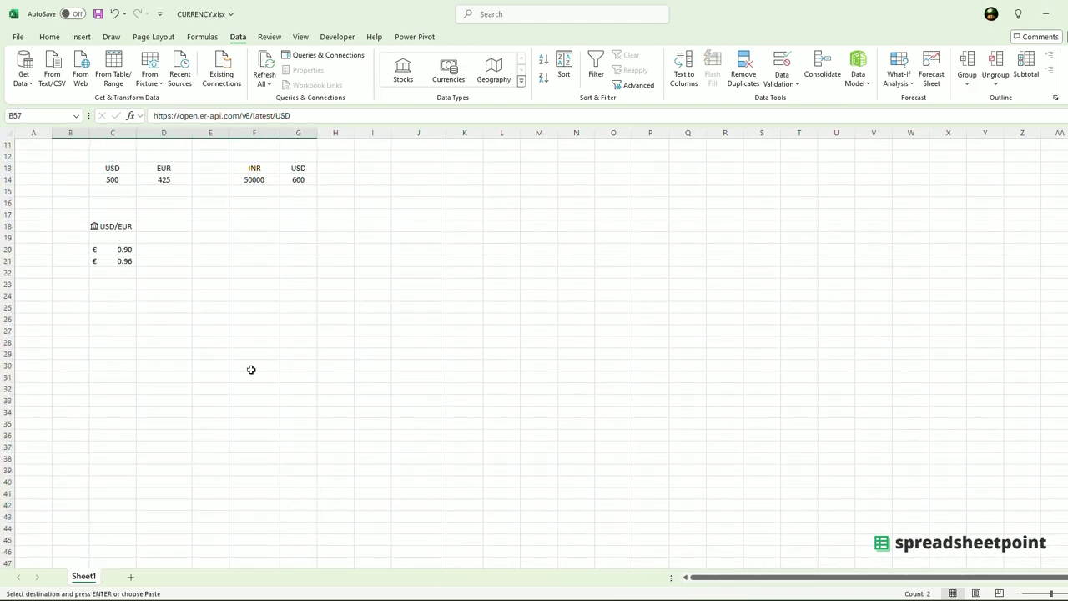
scroll(251, 369, "up", 4)
left_click(78, 438)
key("ctrl+v")
Step: Select the er-api latest USD URL in cell B26
left_click(289, 379)
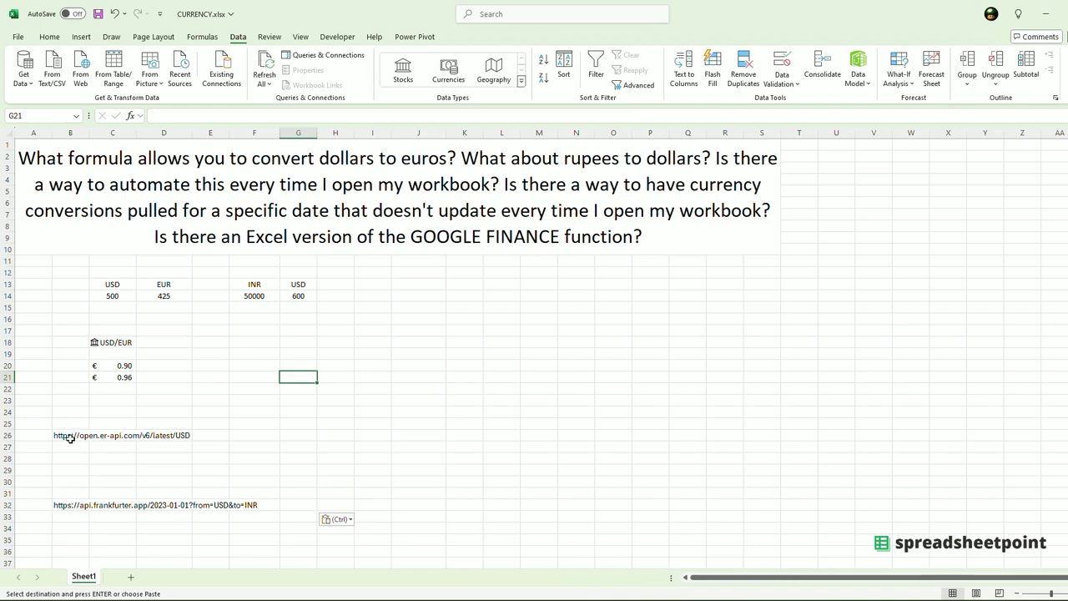
left_click(152, 470)
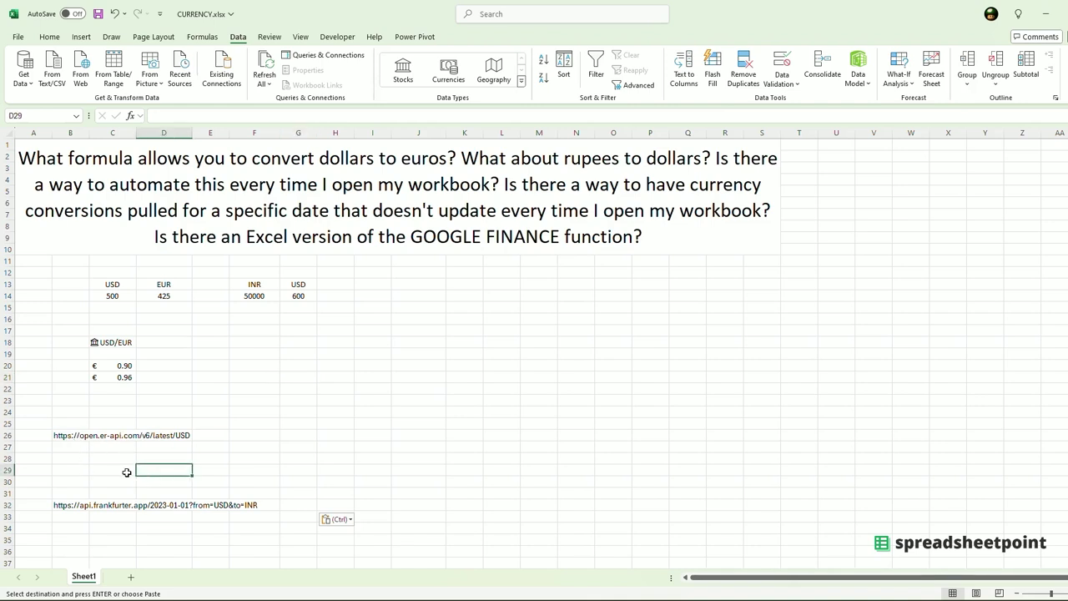
left_click(53, 460)
left_click(74, 437)
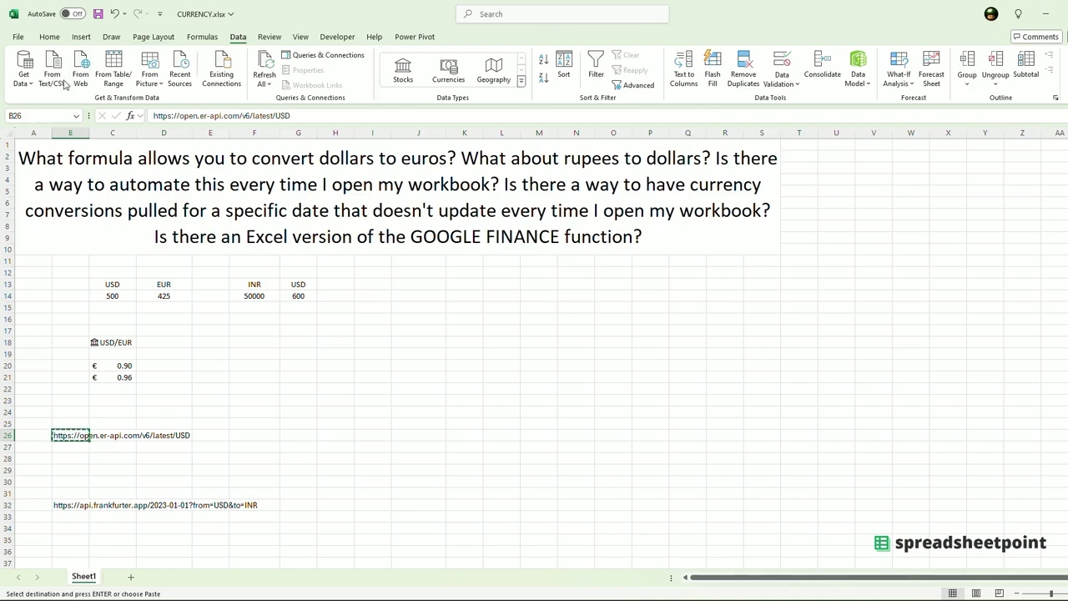
Step: Create a From Web query using the copied er-api latest USD URL
left_click(29, 84)
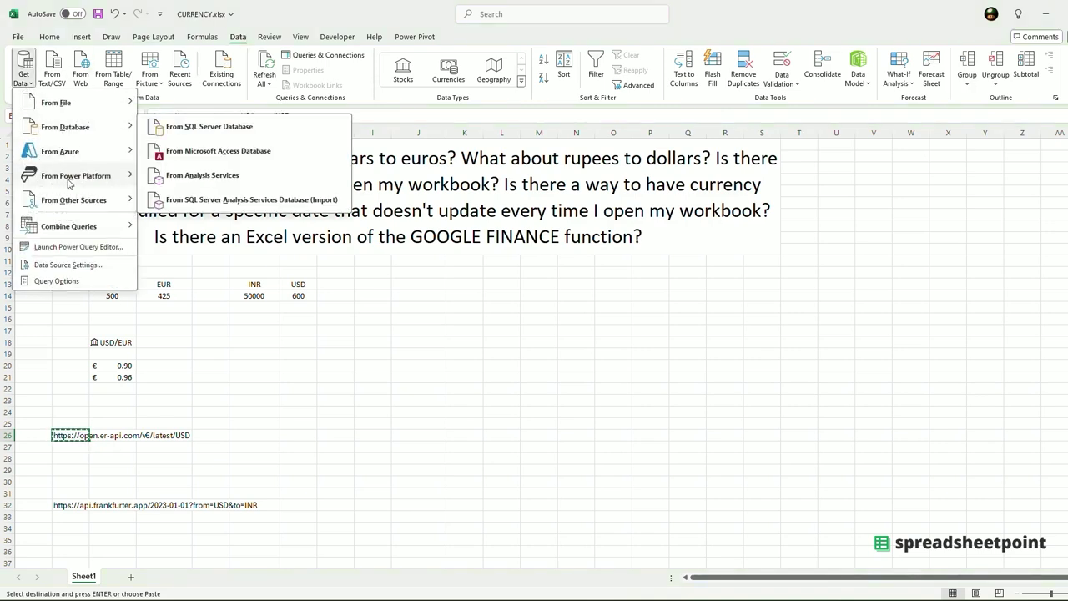
mouse_move(73, 204)
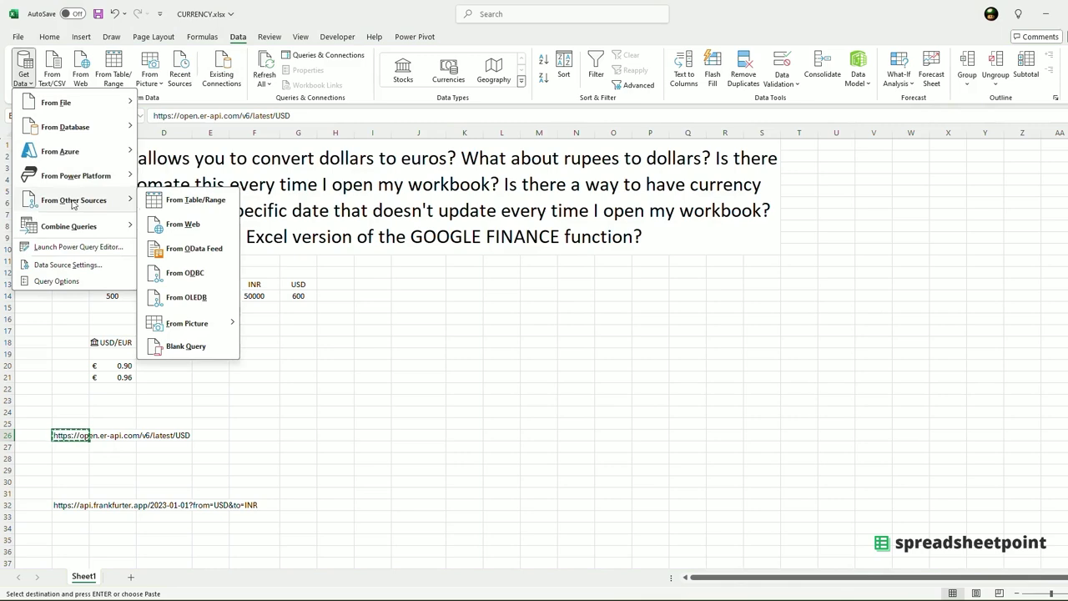
left_click(196, 225)
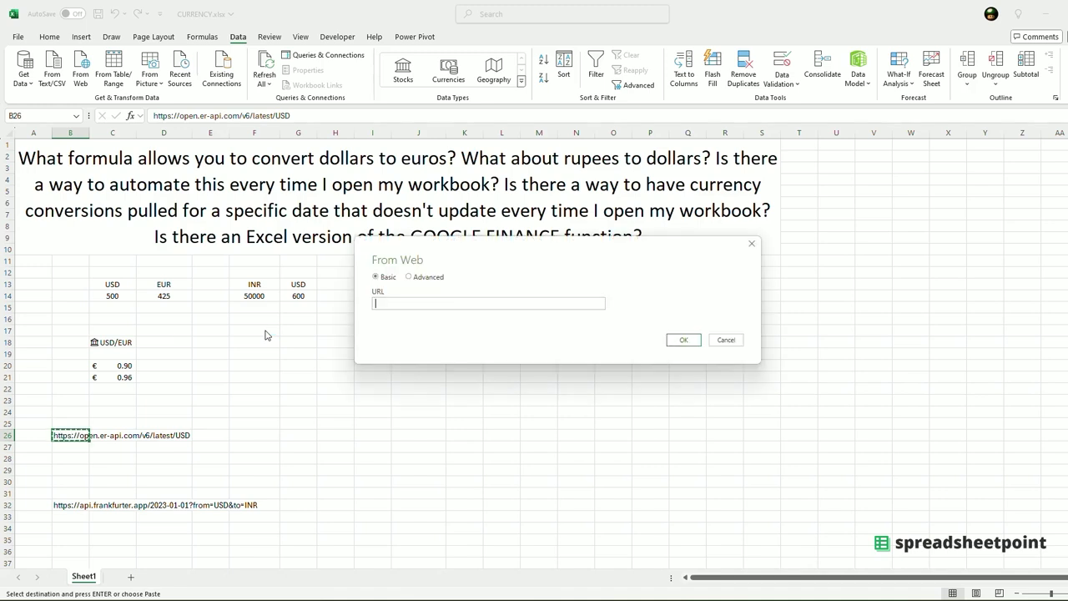
key("ctrl+v")
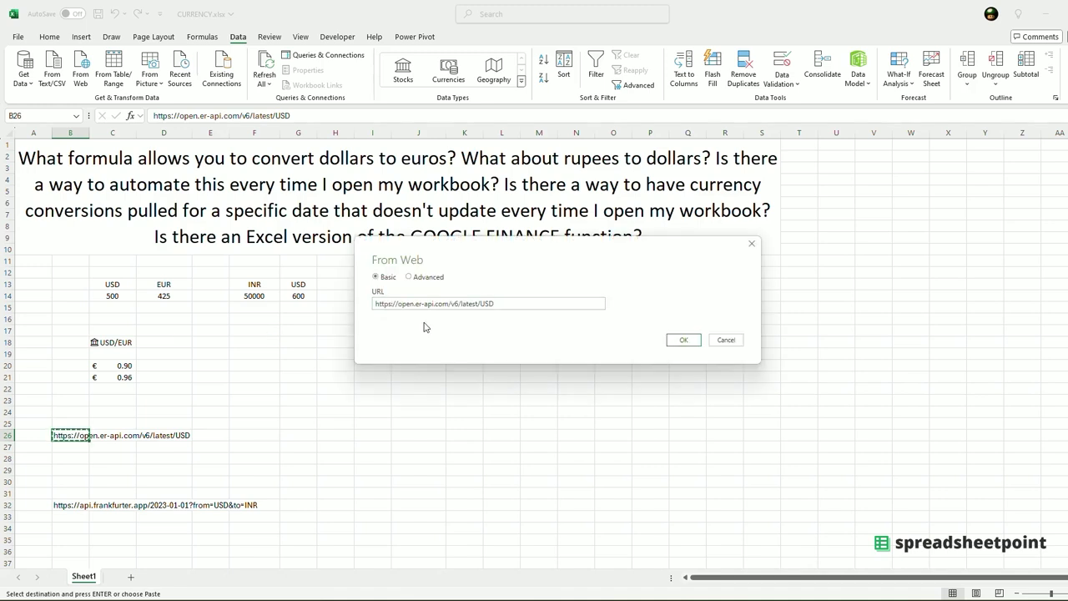
left_click(684, 339)
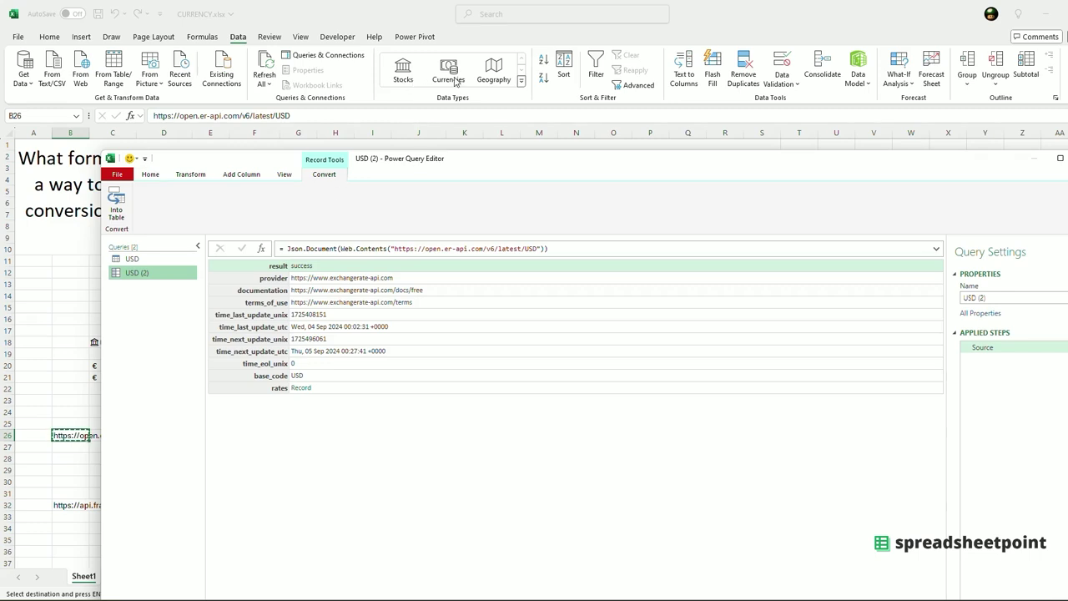
Step: Convert the rates record into a table and Close & Load it to a new USD (2) sheet
left_click_drag(465, 164, 419, 95)
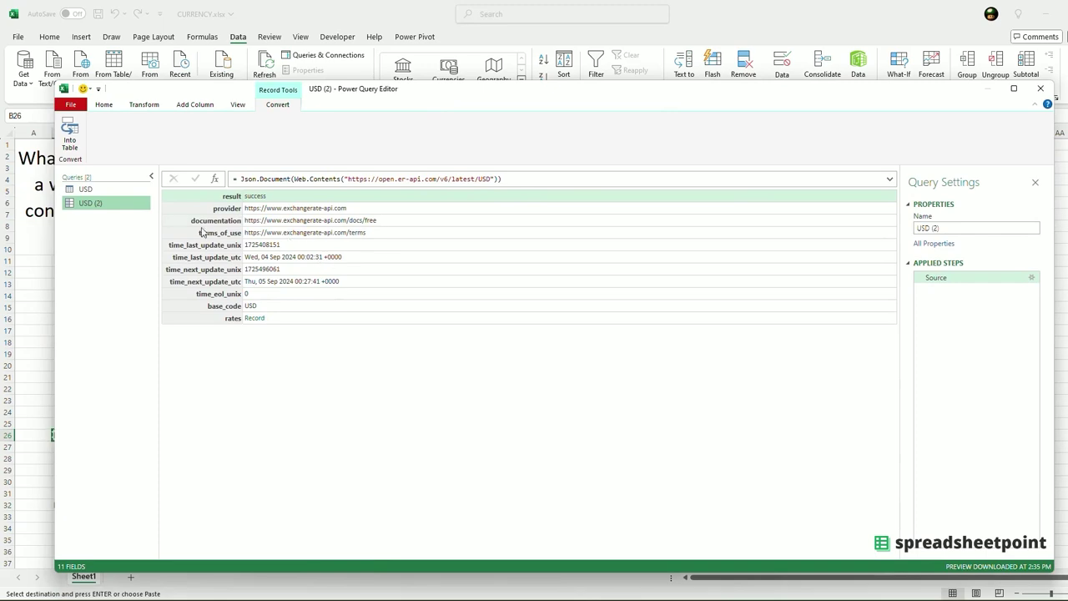
left_click(254, 319)
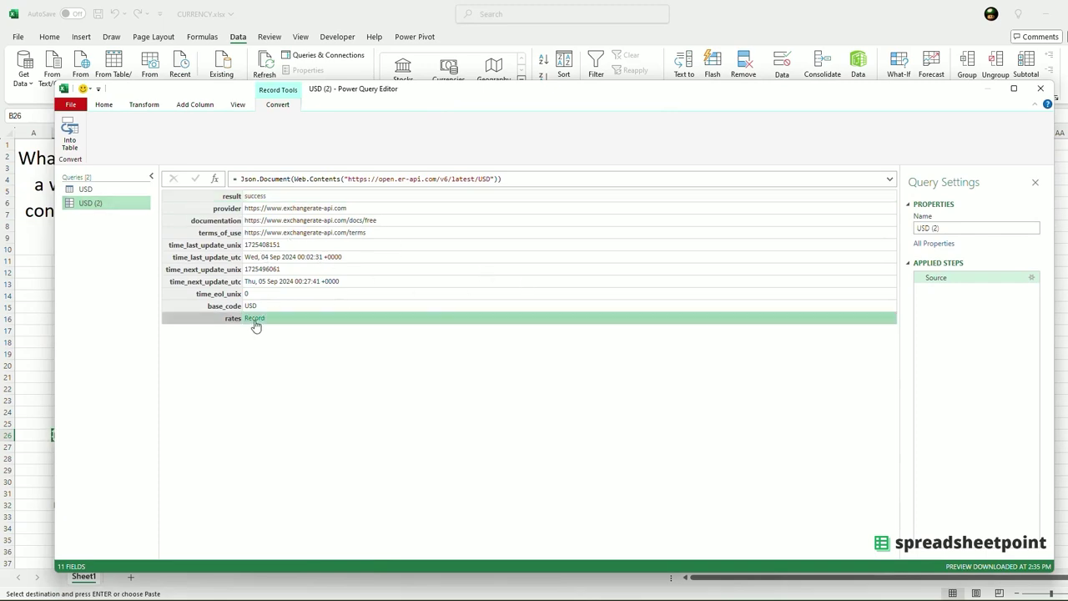
scroll(241, 293, "down", 10)
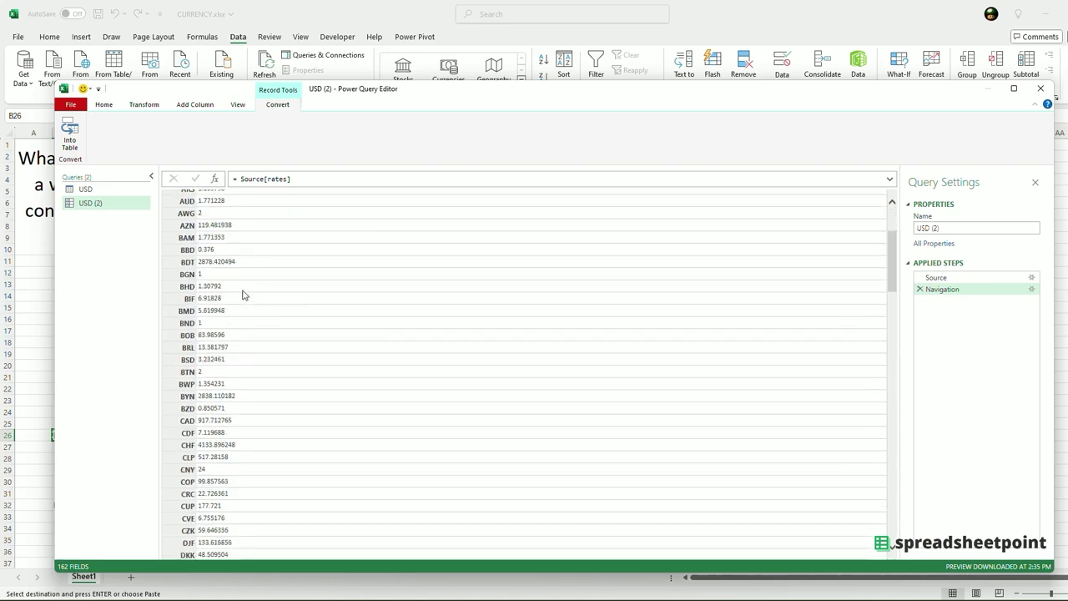
scroll(246, 320, "up", 10)
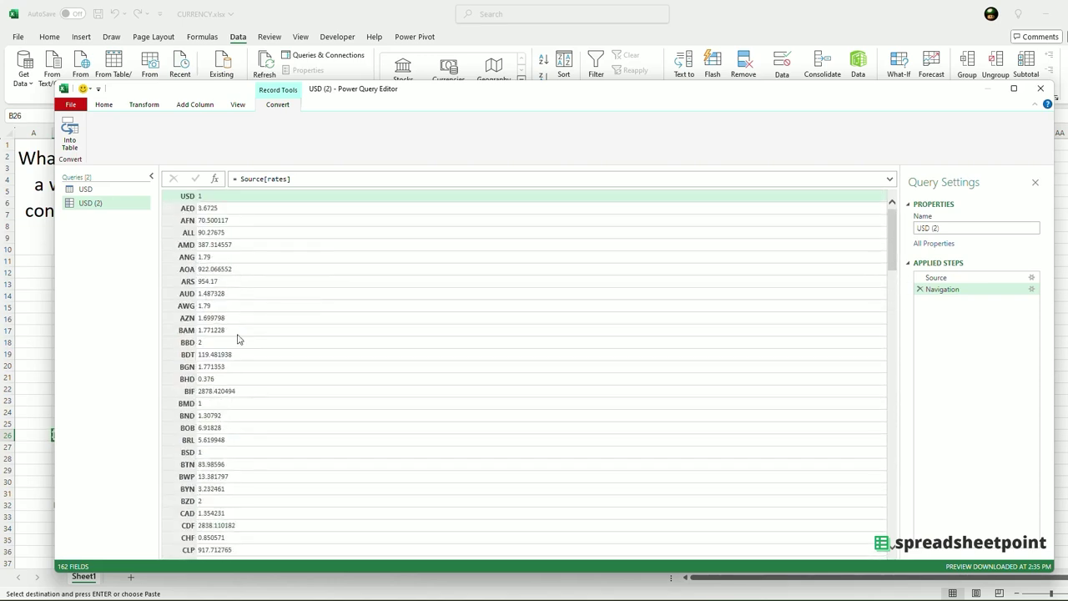
left_click(70, 134)
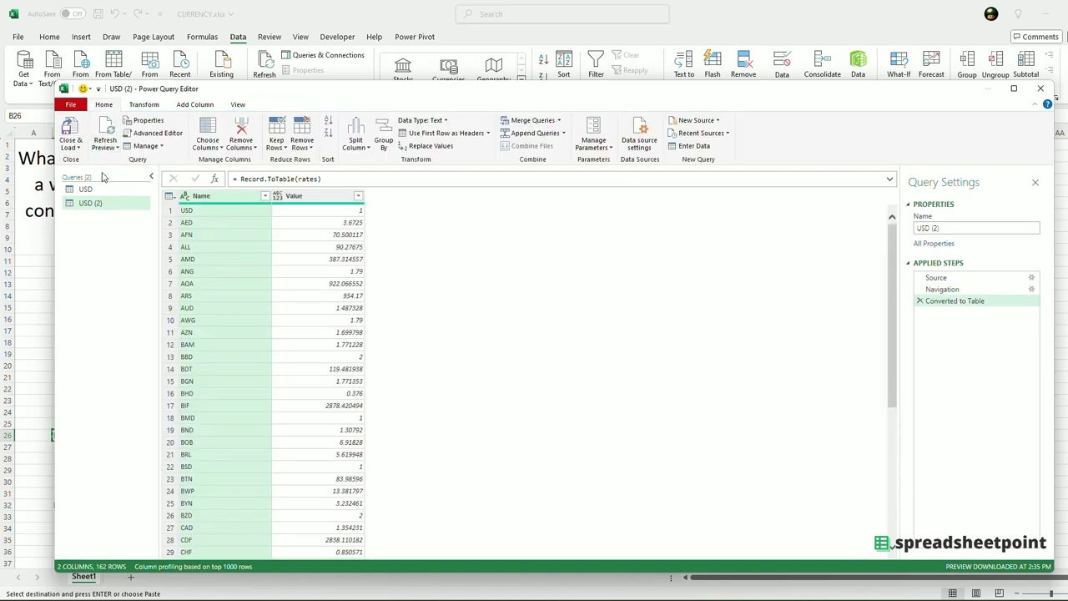
left_click(74, 148)
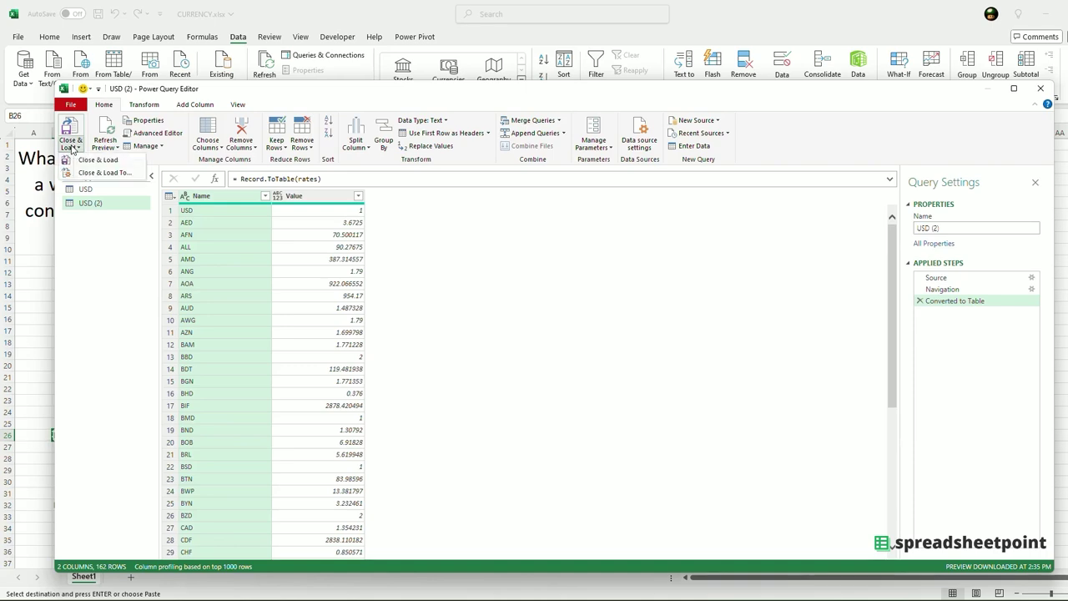
left_click(98, 160)
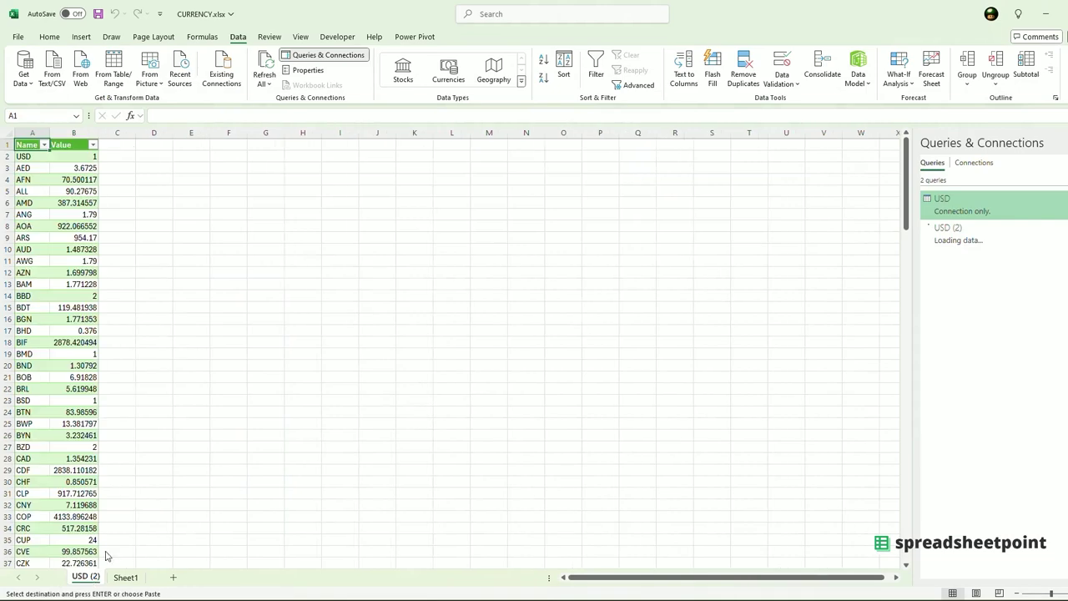
left_click(82, 343)
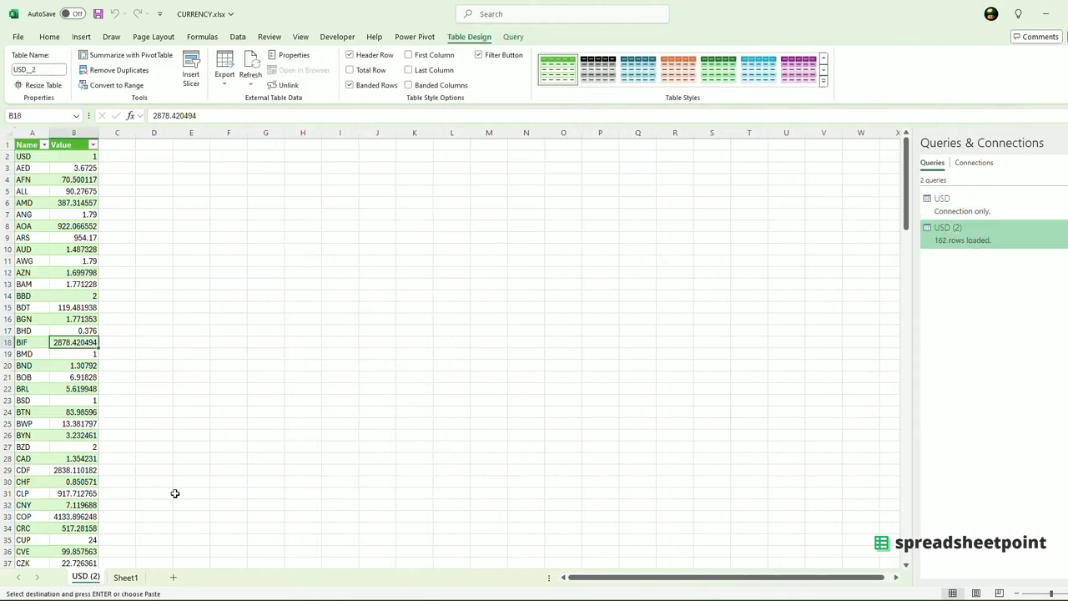
Step: On Sheet1, review the =C18.Price formula in C20 and the 52 week high in C21
left_click(125, 576)
left_click(164, 377)
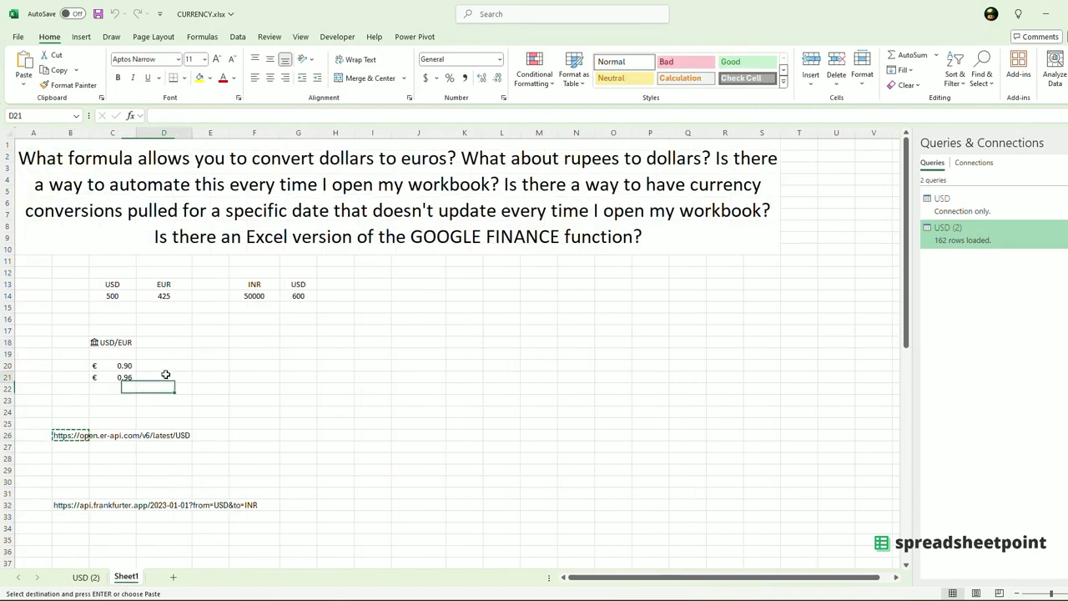
left_click(187, 342)
key("Escape")
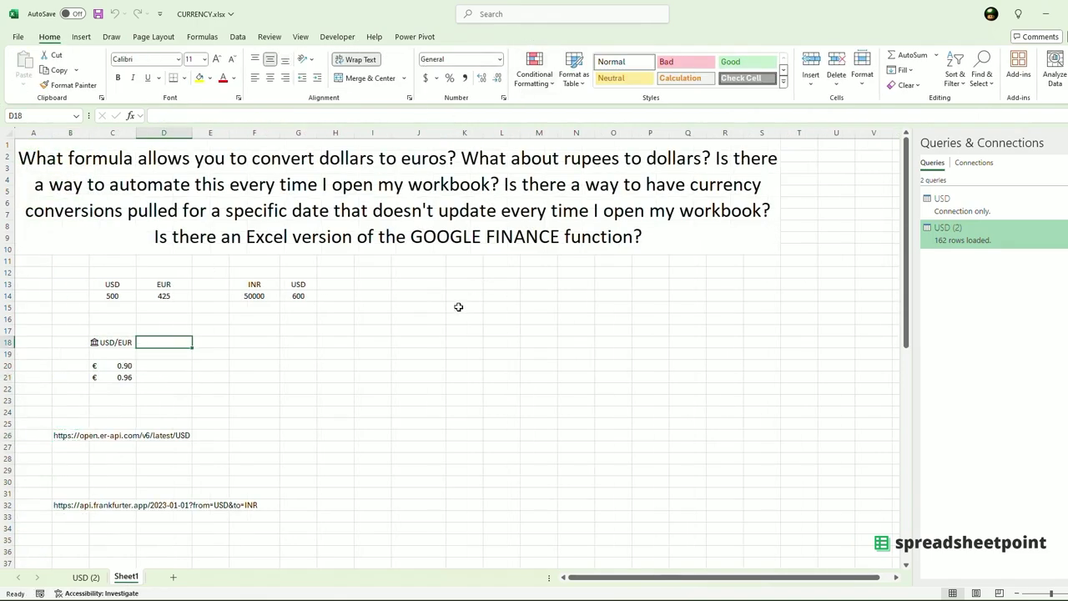
left_click(121, 367)
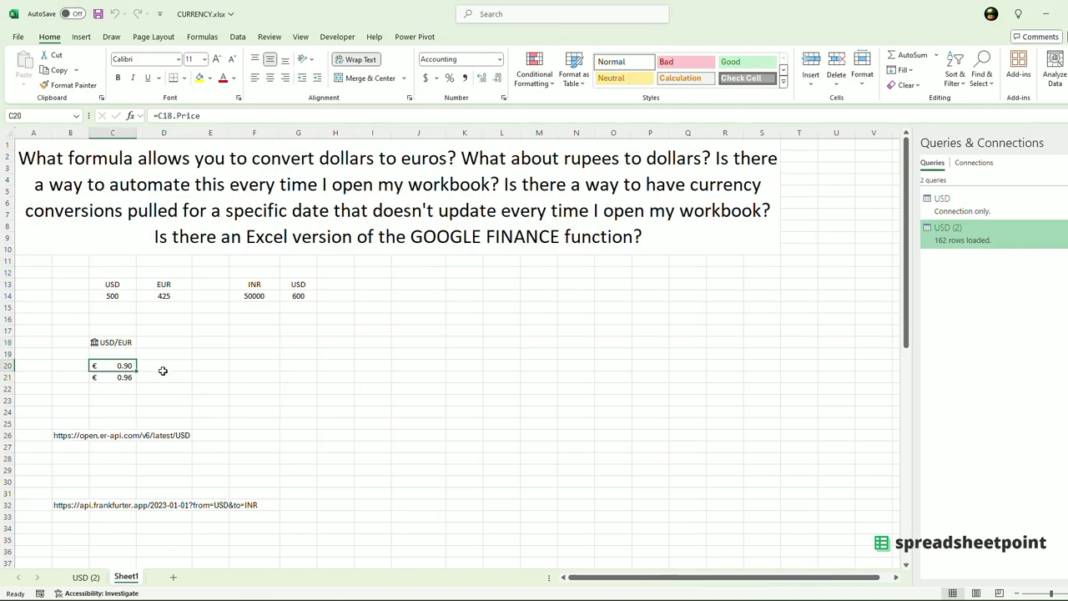
key("Down")
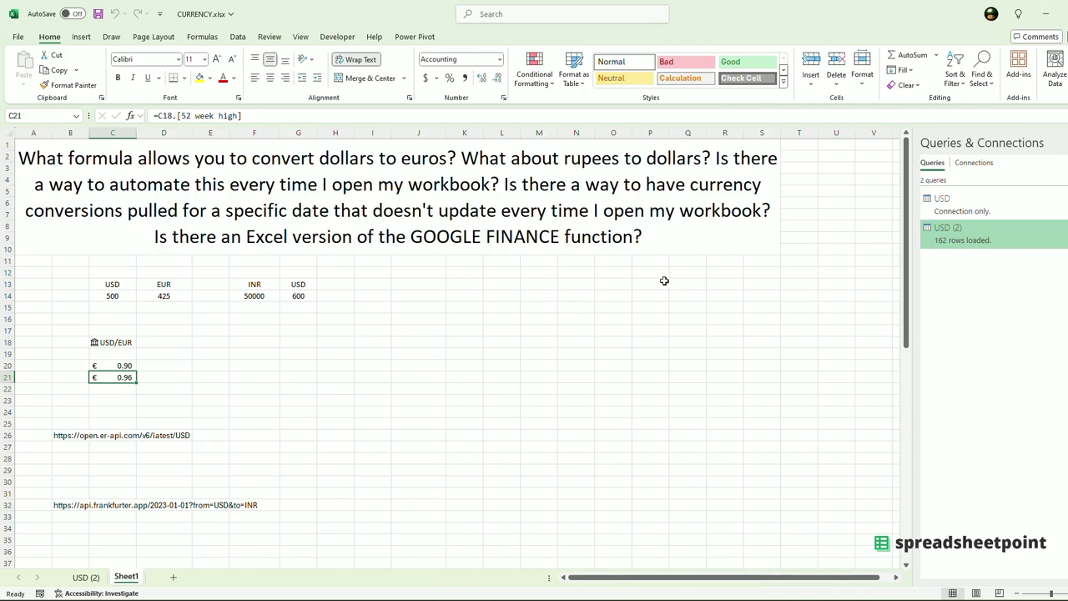
left_click(125, 365)
left_click(128, 376)
Step: Glance at the loaded USD (2) rates sheet and return to Sheet1
left_click(86, 577)
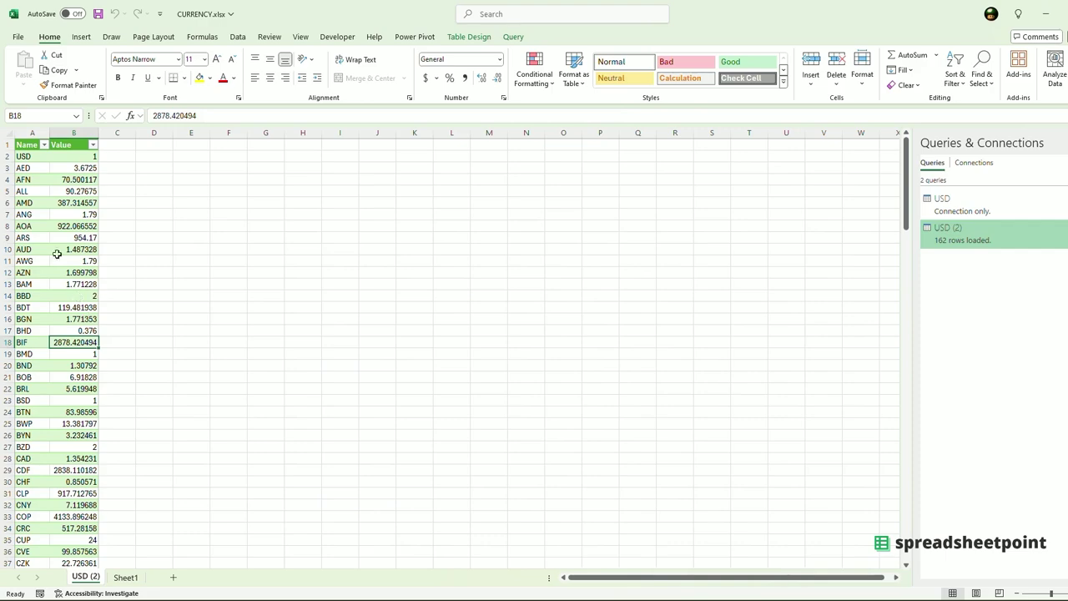
left_click(126, 580)
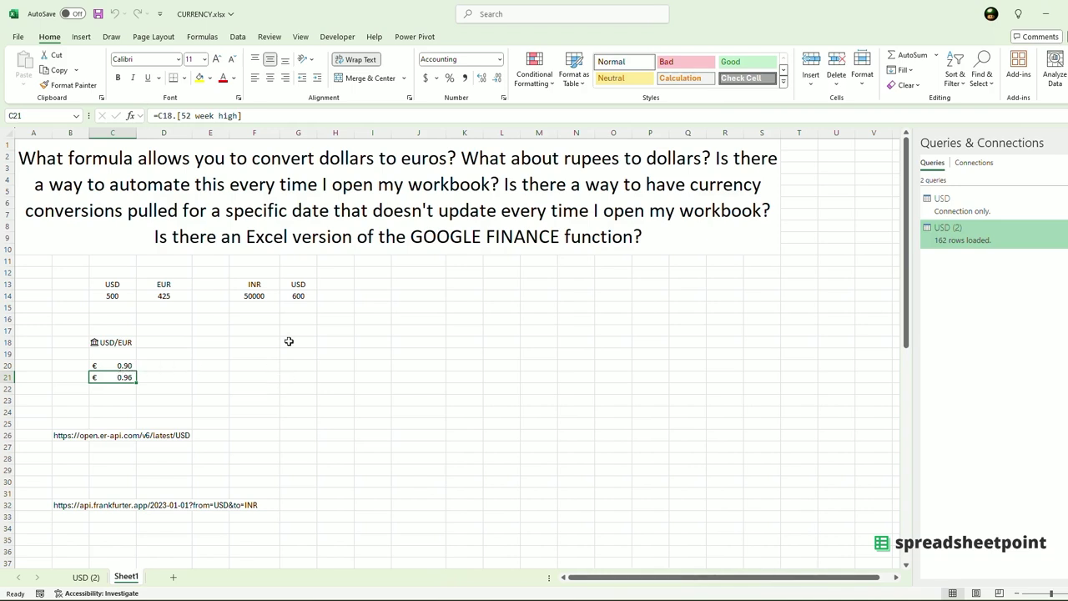
left_click(300, 364)
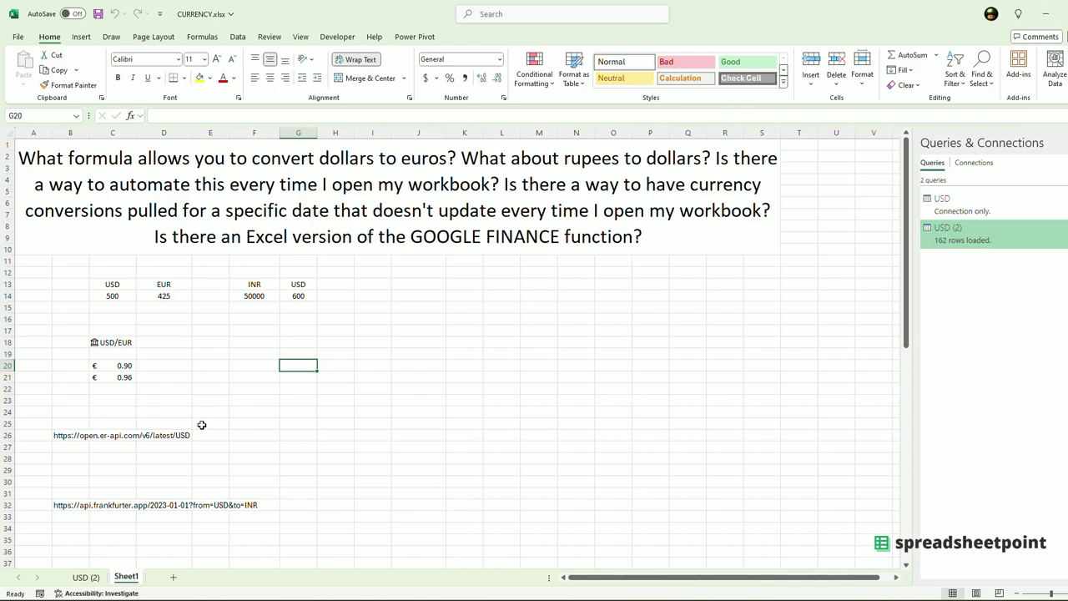
Step: Copy the frankfurter.app 2023-01-01 USD-to-INR URL from B32
left_click(166, 507)
left_click(164, 470)
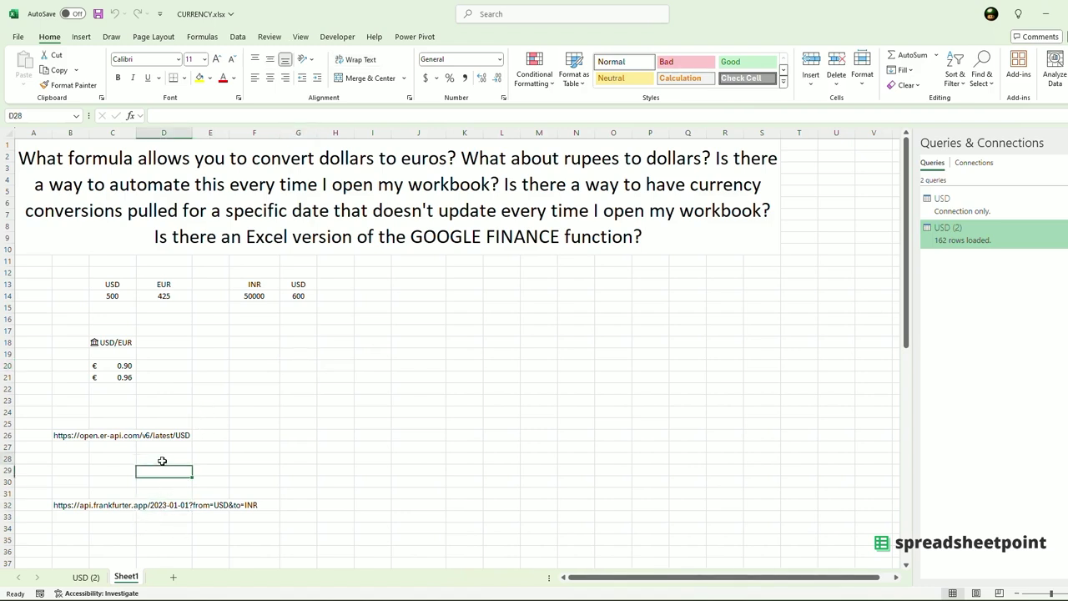
left_click(157, 459)
left_click(77, 504)
key("ctrl+c")
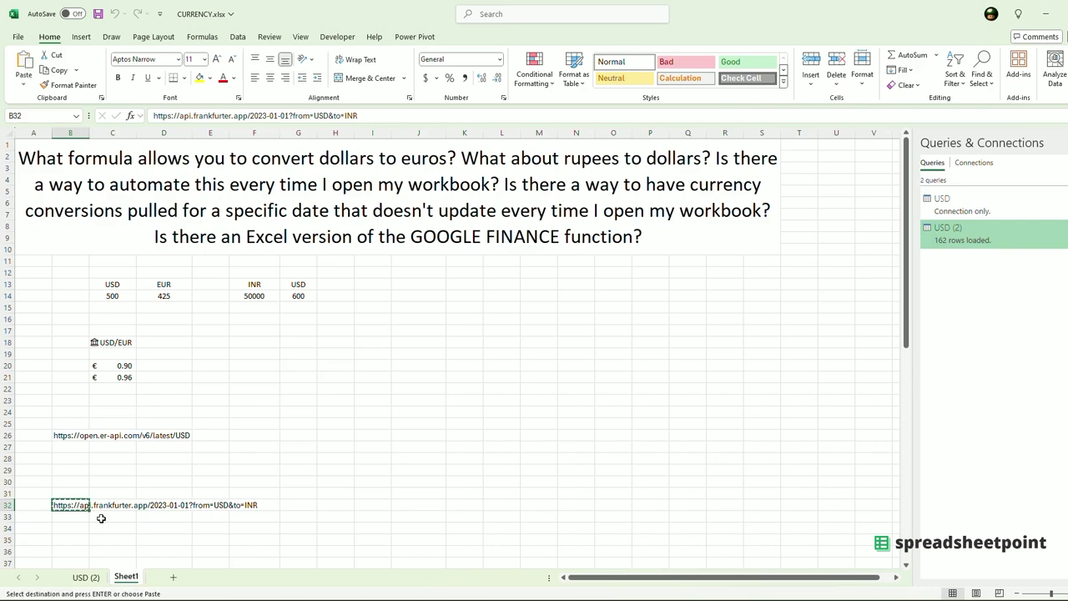
Step: Create a From Web query with the copied frankfurter.app URL
left_click(238, 36)
left_click(24, 73)
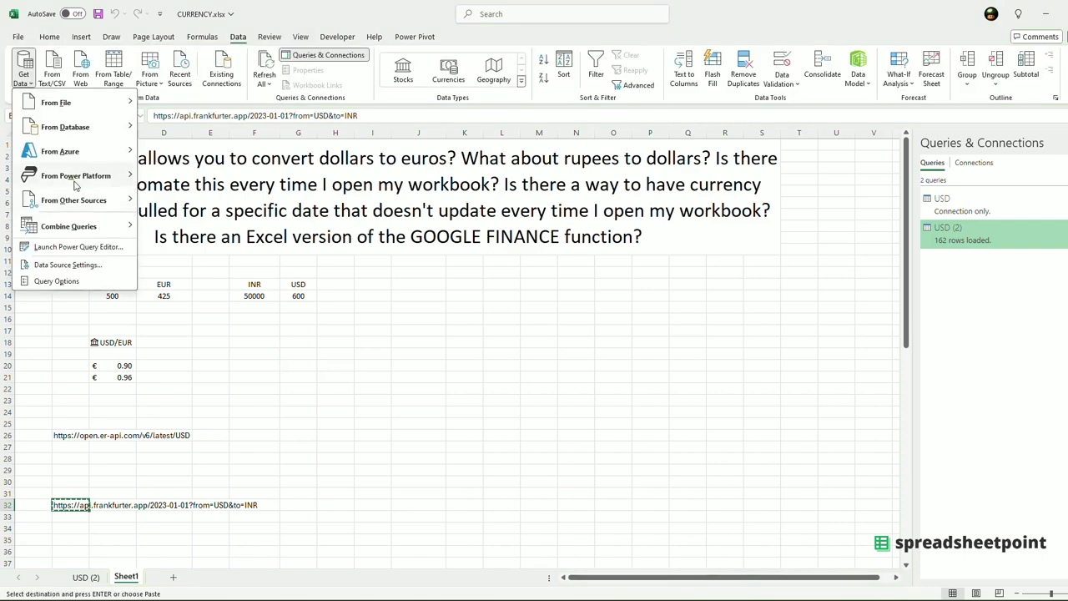
left_click(80, 74)
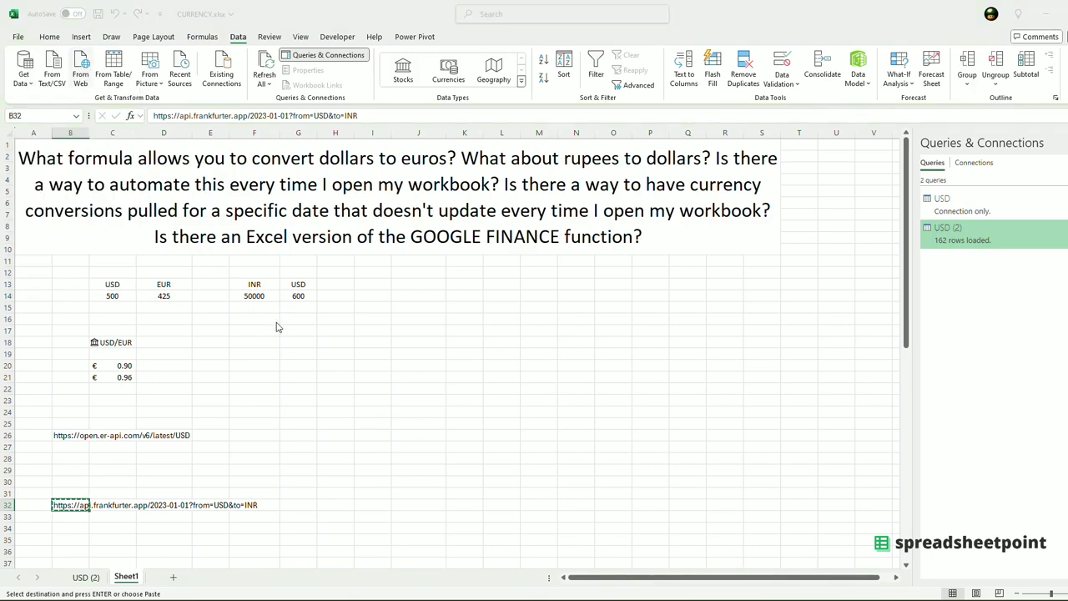
key("ctrl+v")
left_click(691, 341)
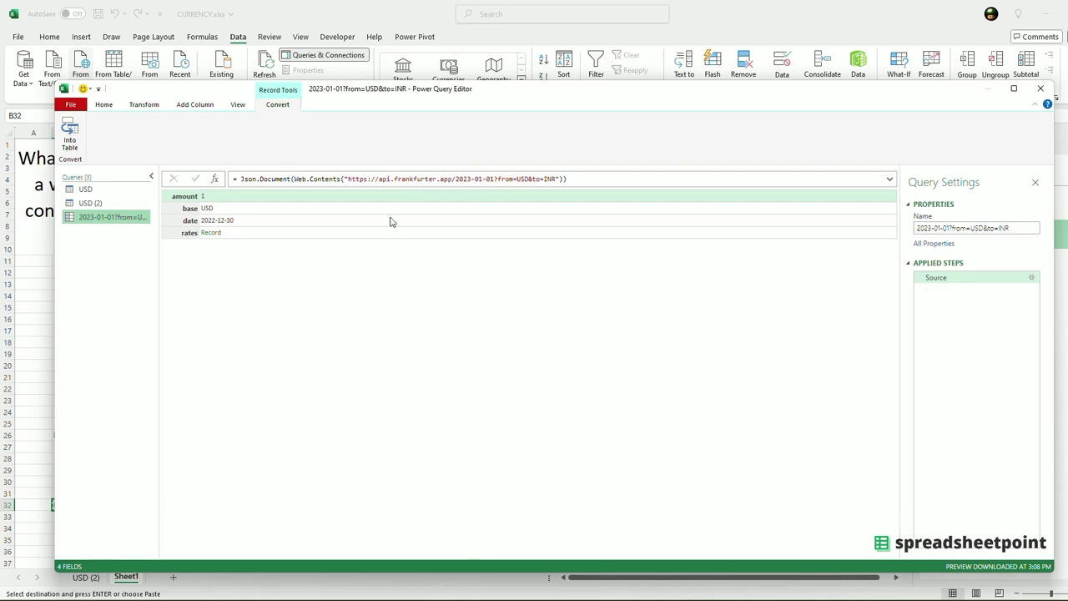
Step: Convert the INR 82.66 rates record into a table and load it to a new sheet
left_click(211, 237)
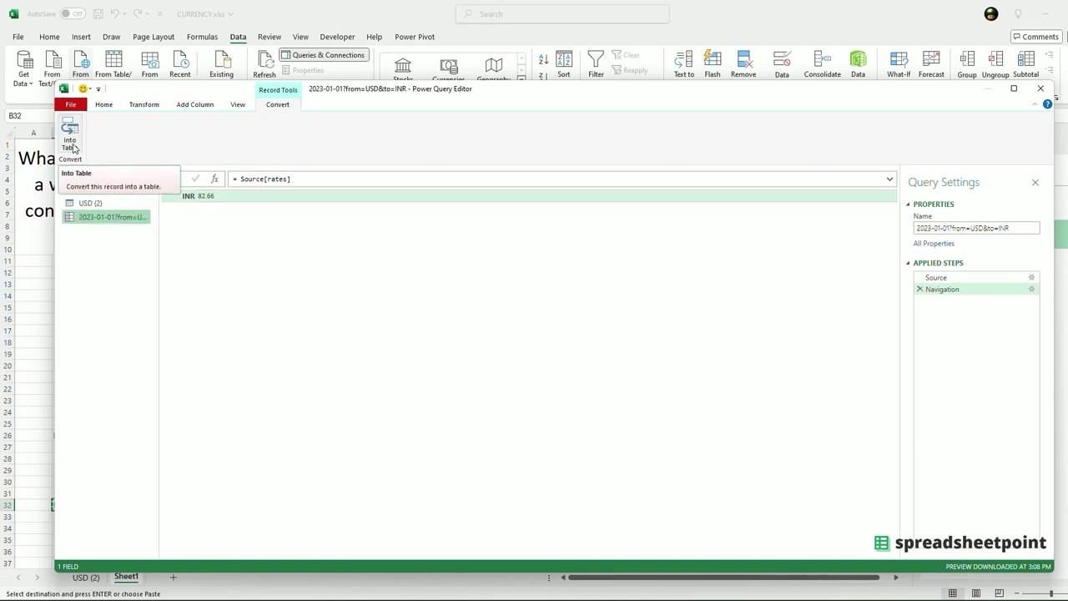
left_click(70, 136)
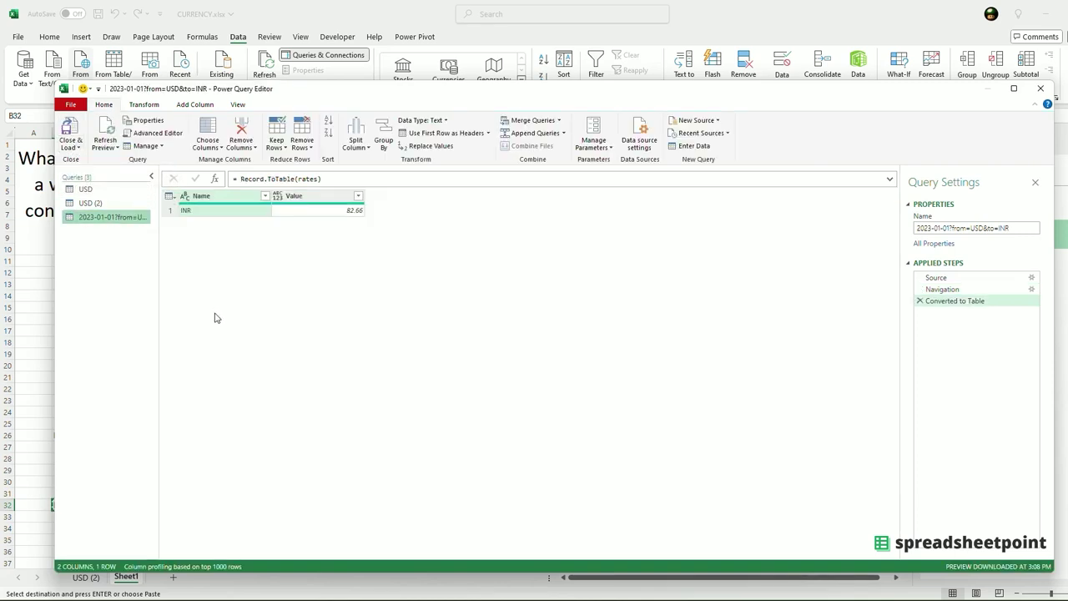
left_click(70, 147)
left_click(91, 162)
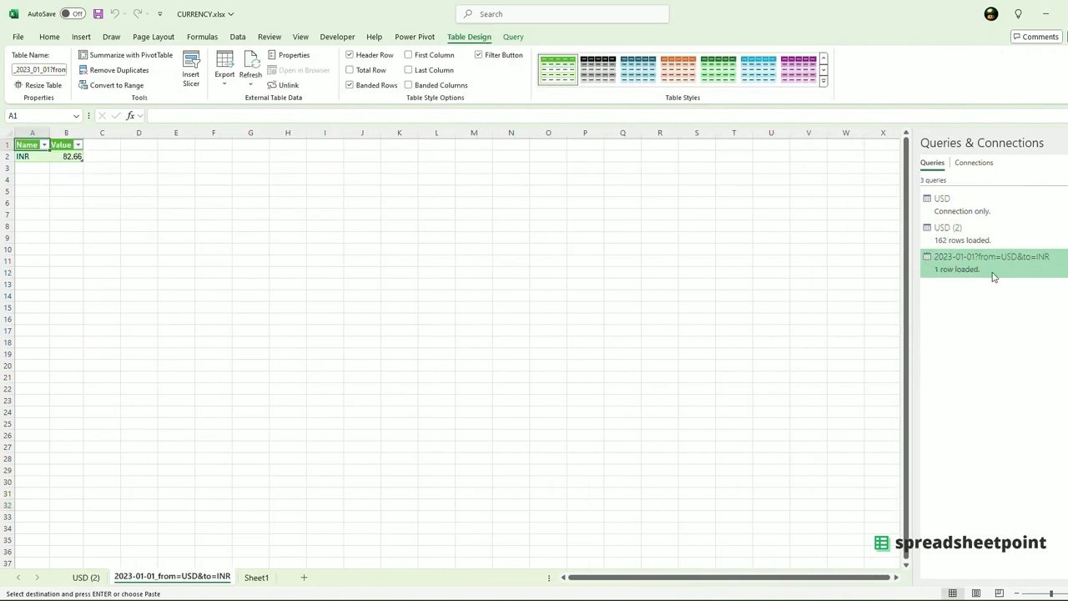
mouse_move(1008, 268)
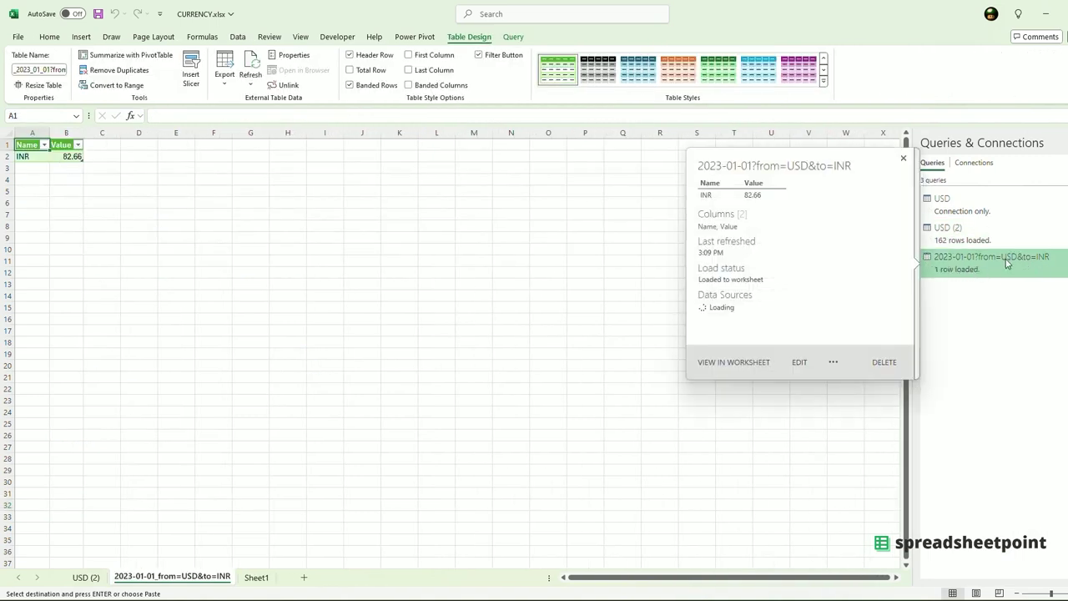
left_click(800, 362)
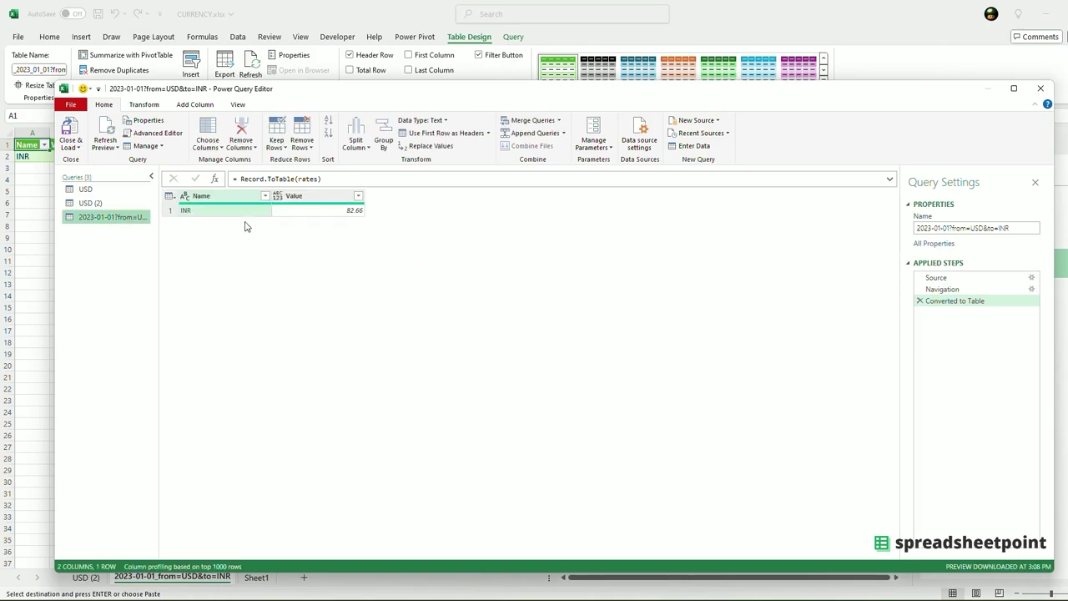
left_click(88, 189)
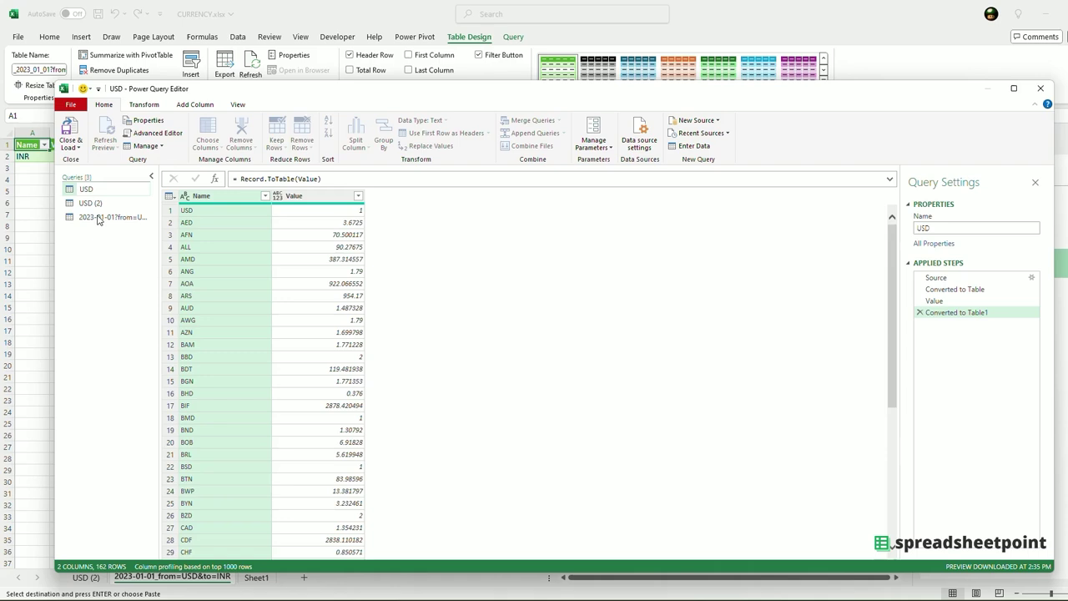
left_click(153, 133)
left_click(813, 492)
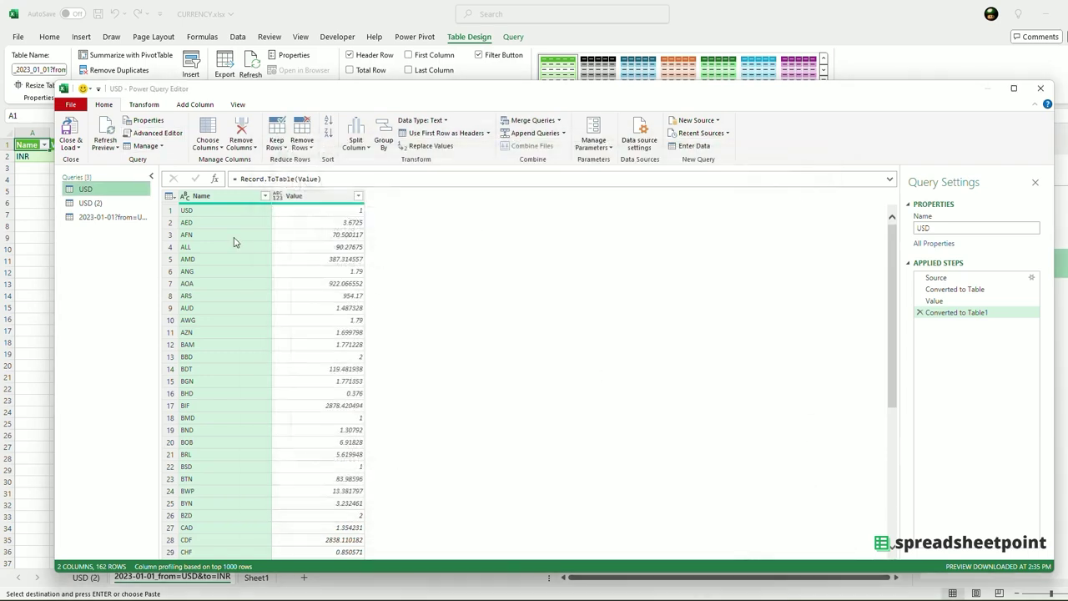
left_click(98, 220)
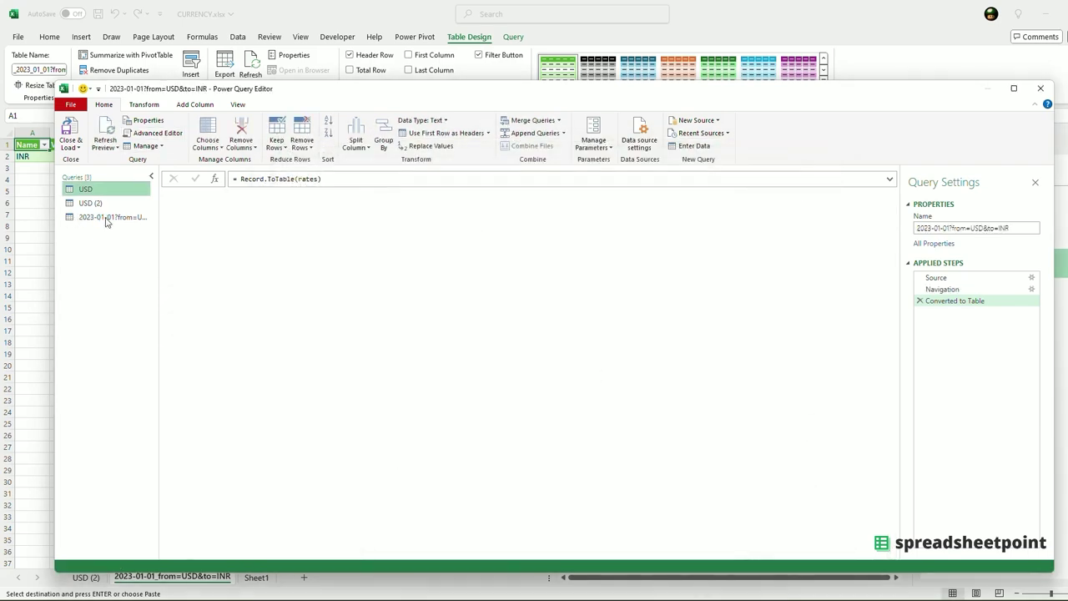
left_click(164, 134)
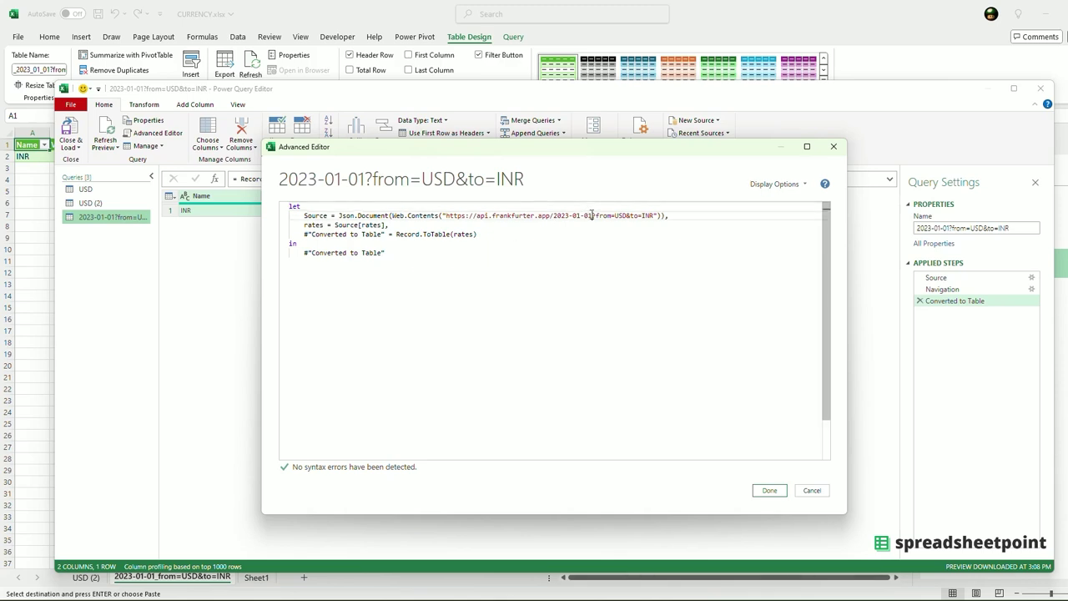
left_click_drag(592, 216, 562, 215)
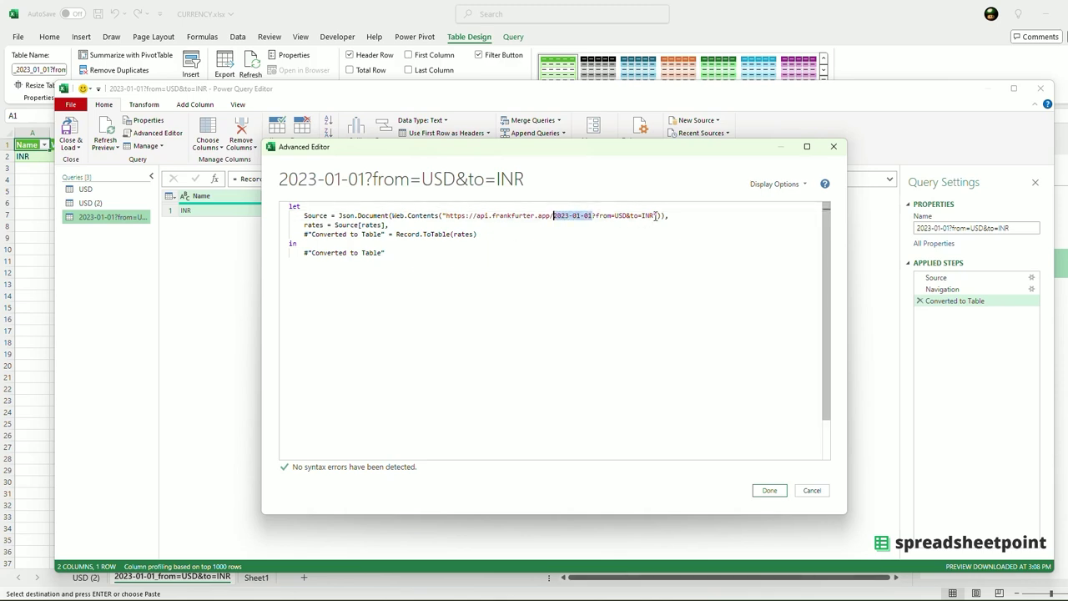
left_click_drag(656, 215, 622, 217)
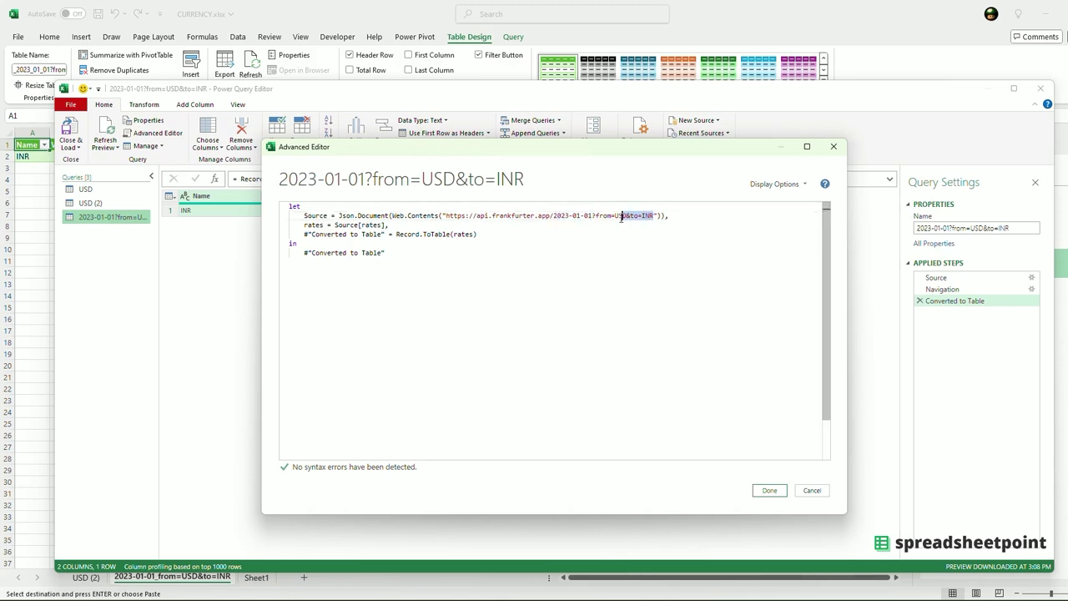
left_click(811, 491)
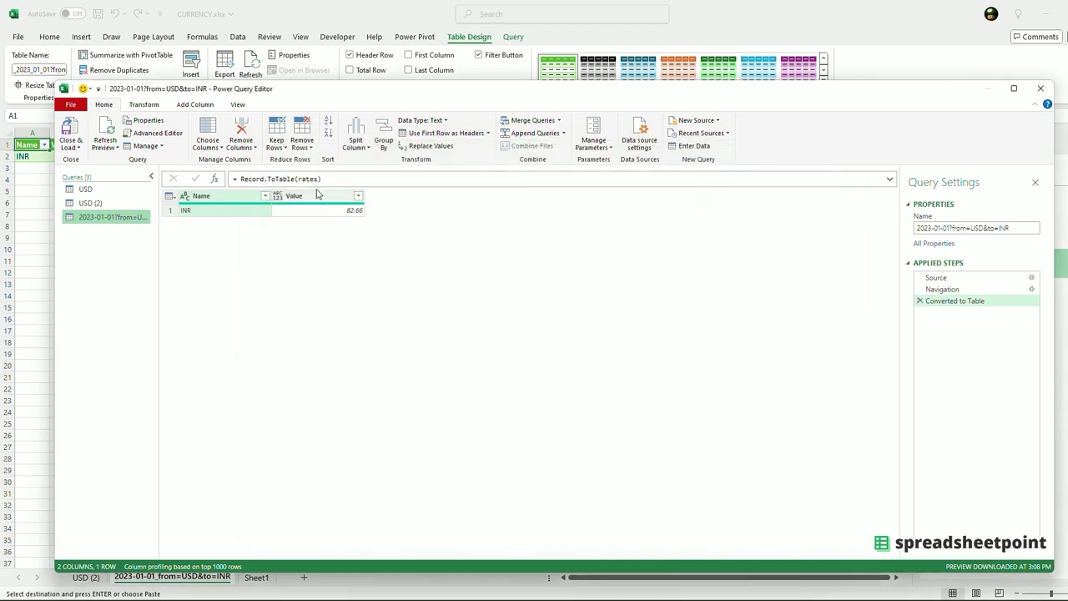
left_click(1041, 89)
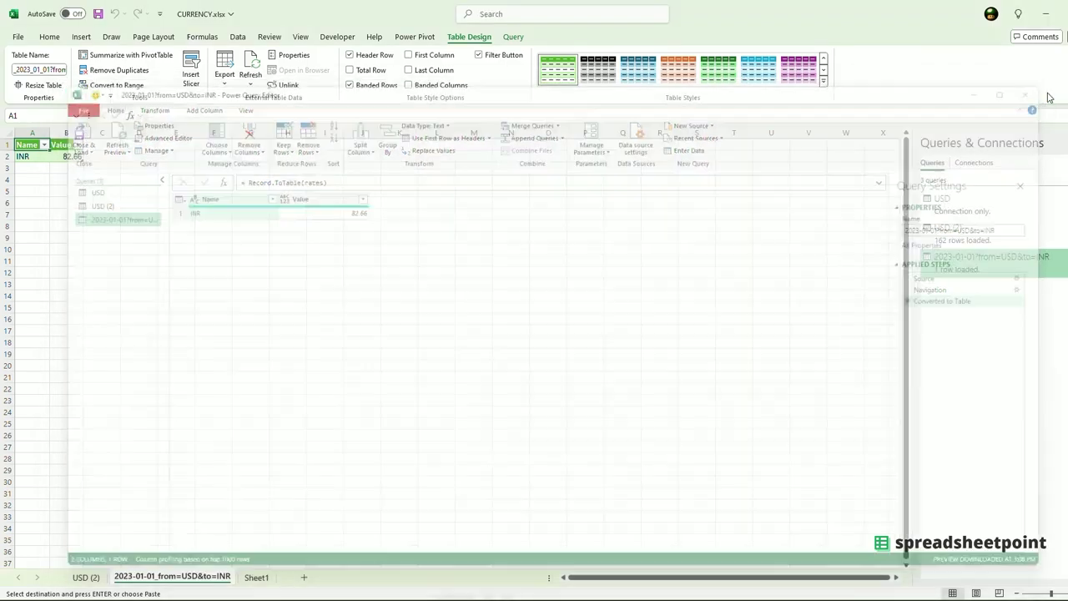
Step: Go to Sheet1 and clear the leftover selection and pending copy
left_click(256, 578)
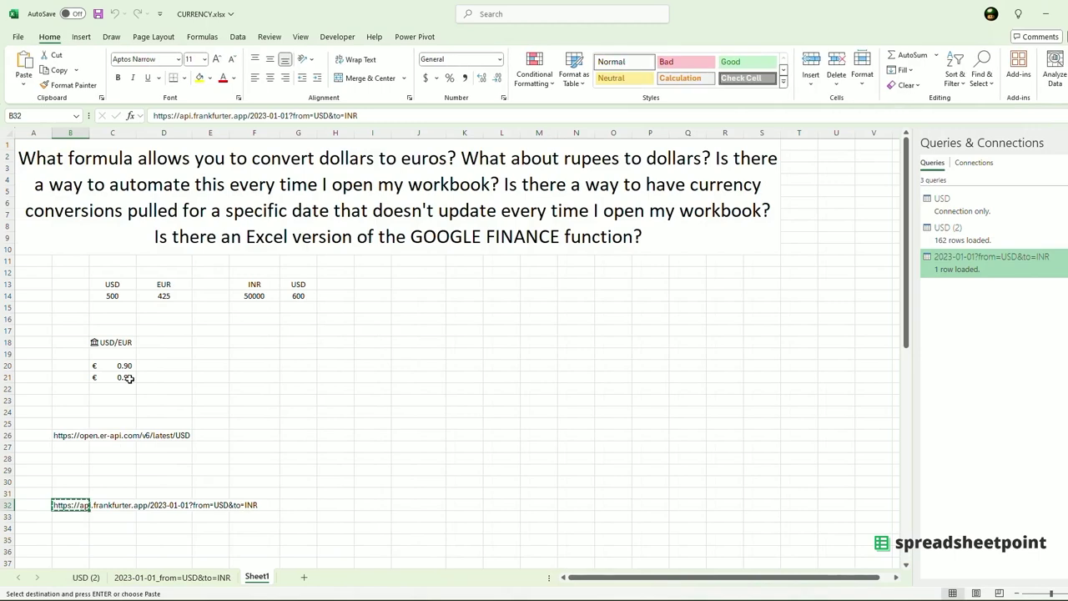
left_click_drag(96, 334, 191, 392)
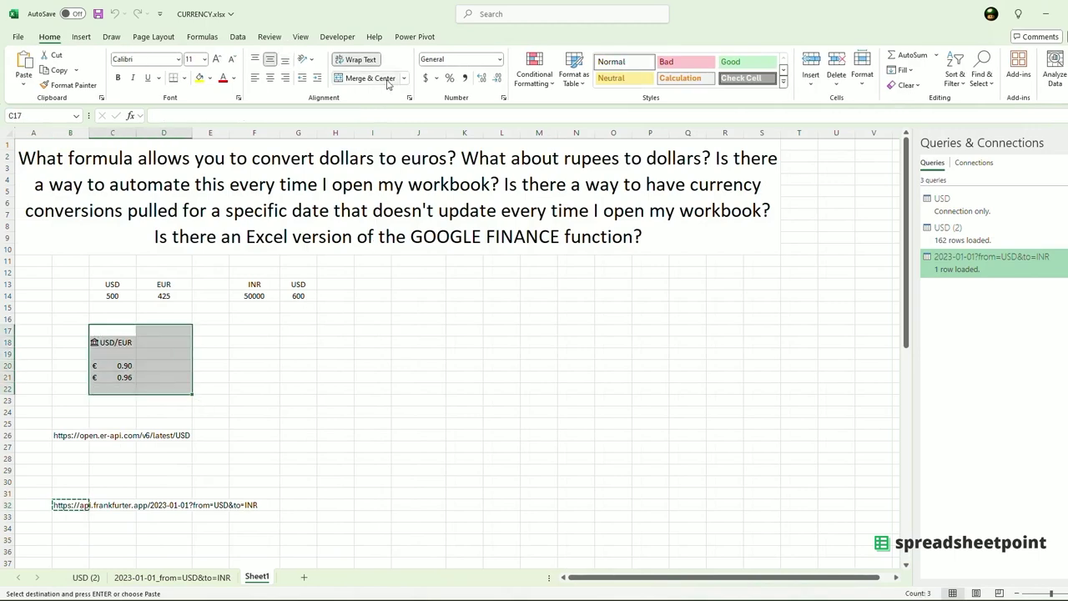
left_click(239, 38)
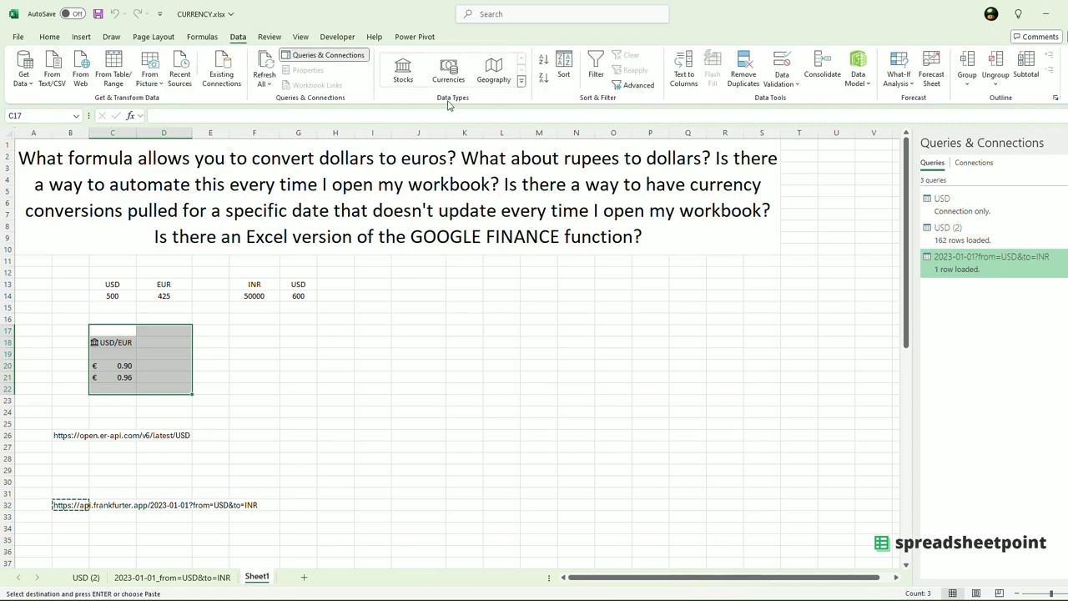
left_click(359, 443)
key("Escape")
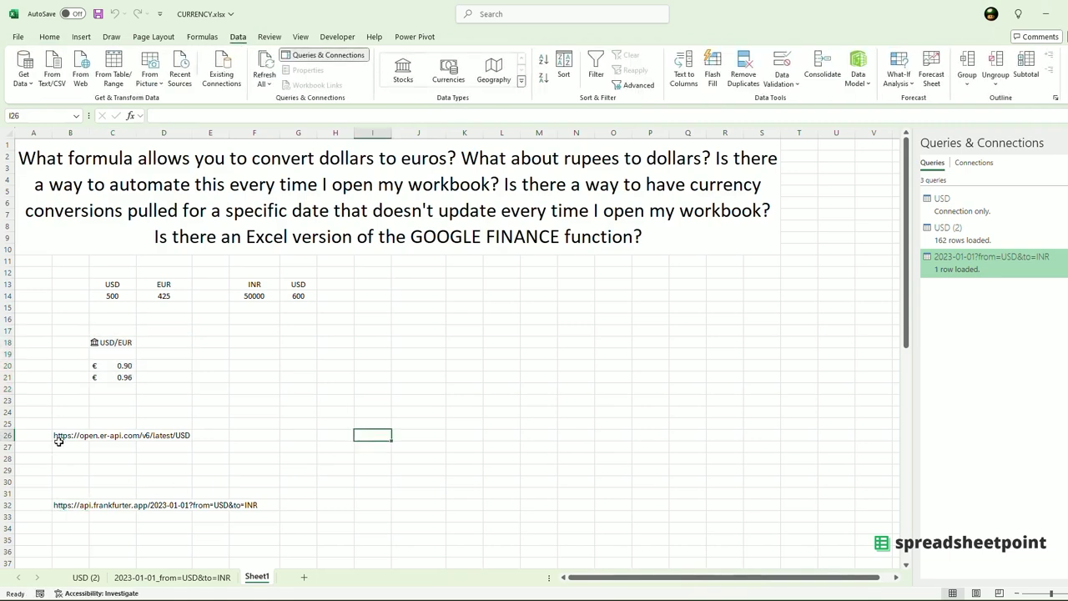
left_click(59, 441)
left_click(322, 404)
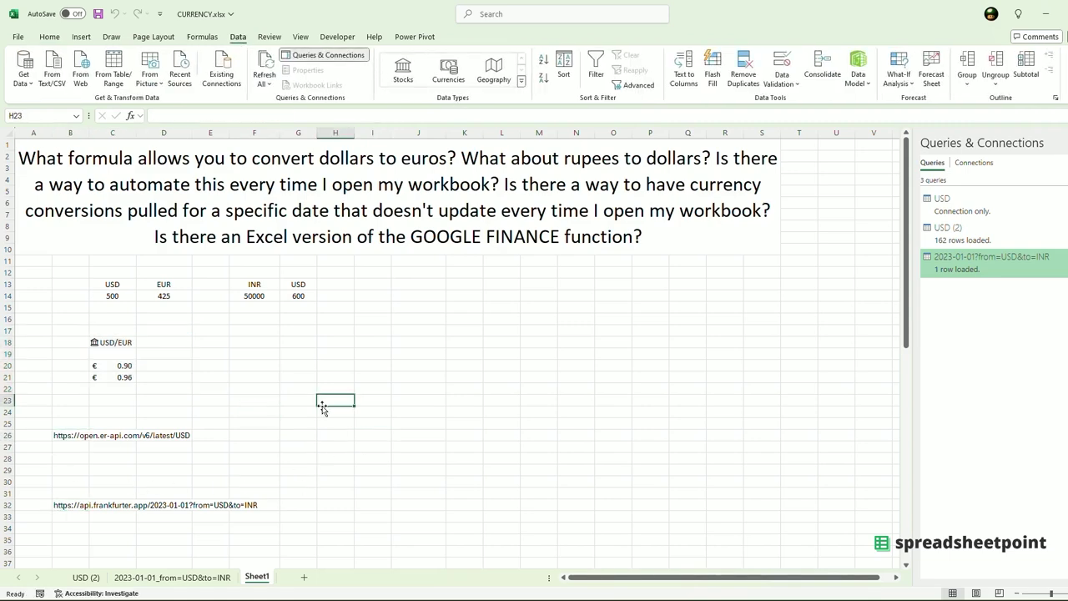
type("=web")
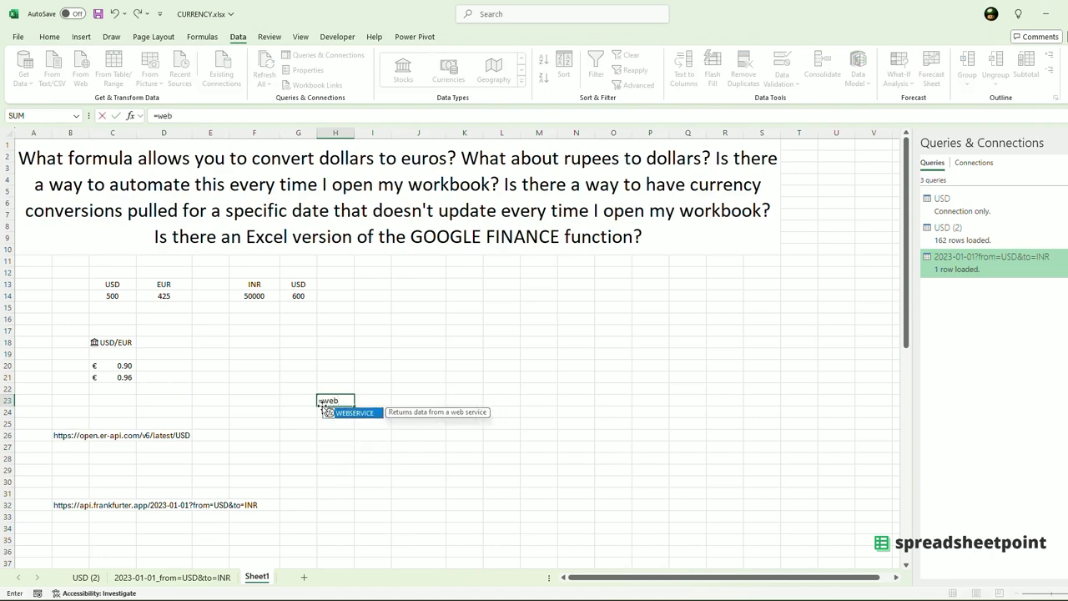
type("service")
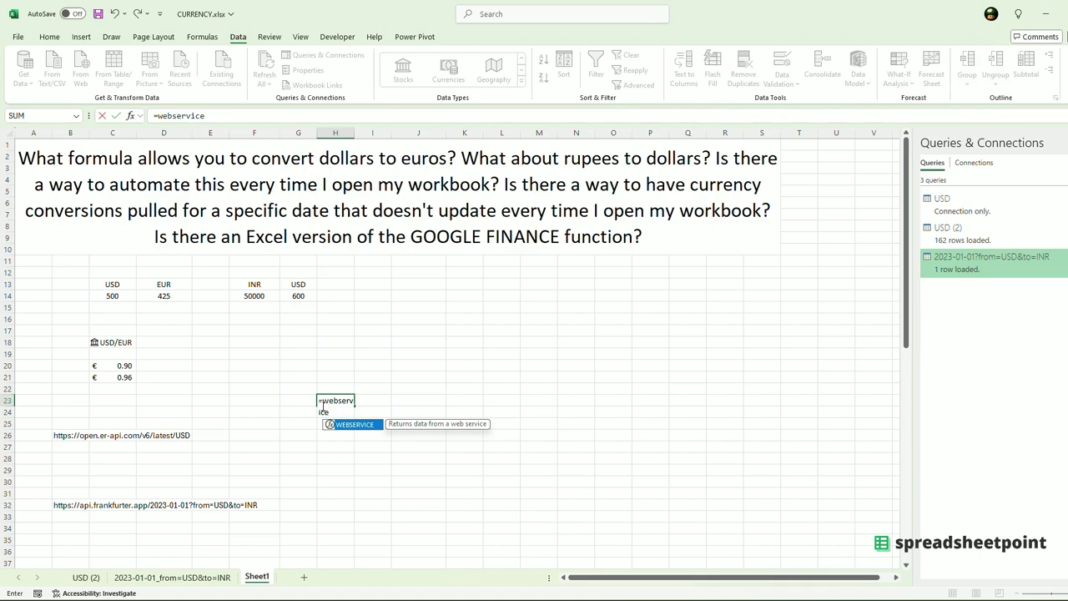
type("(")
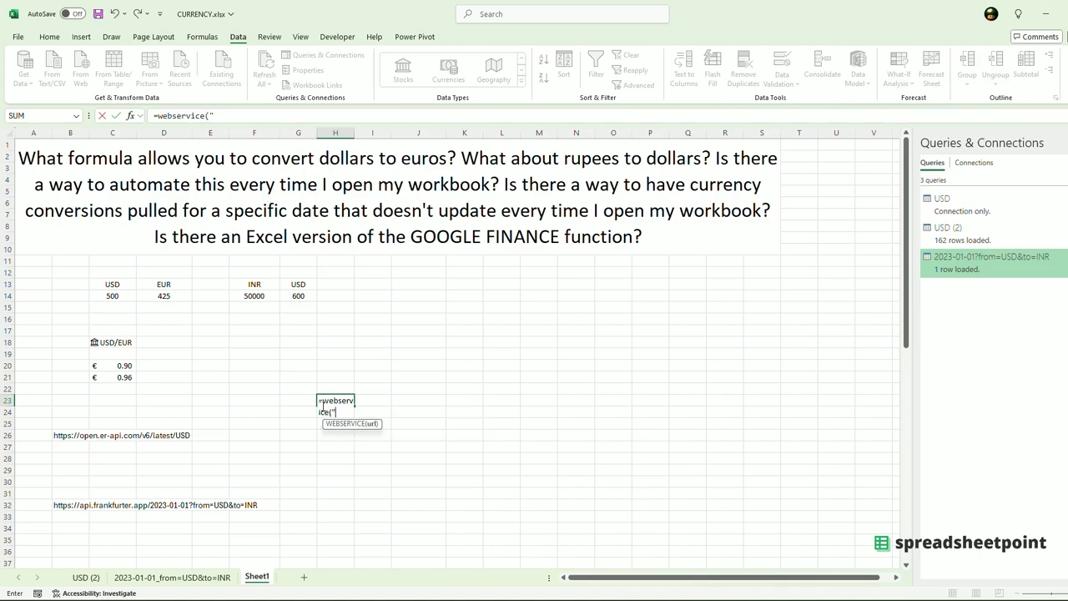
type("\"")
key("Return")
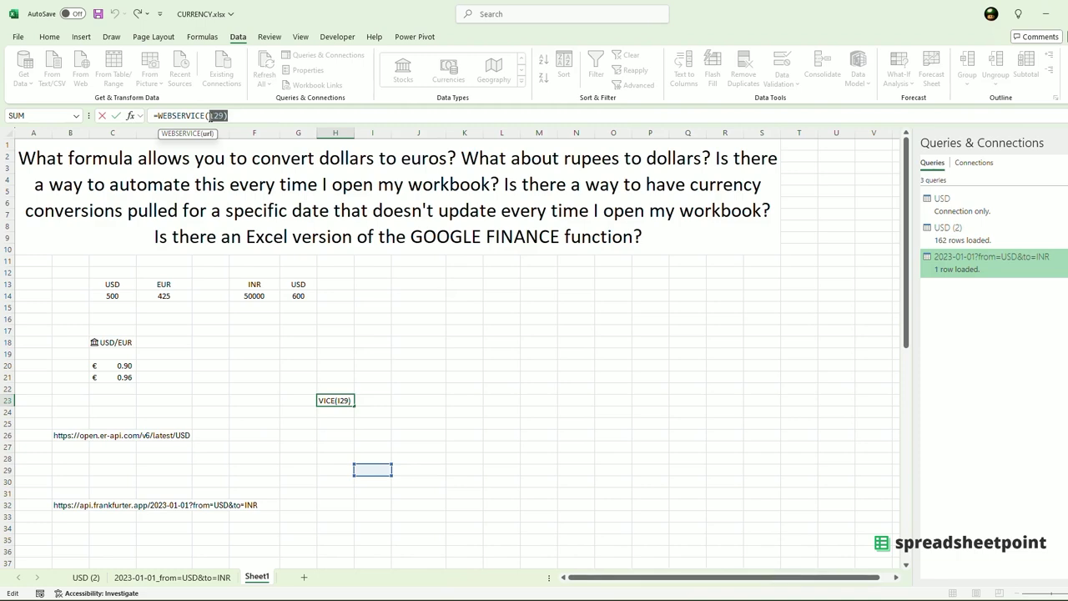
key("ctrl+v")
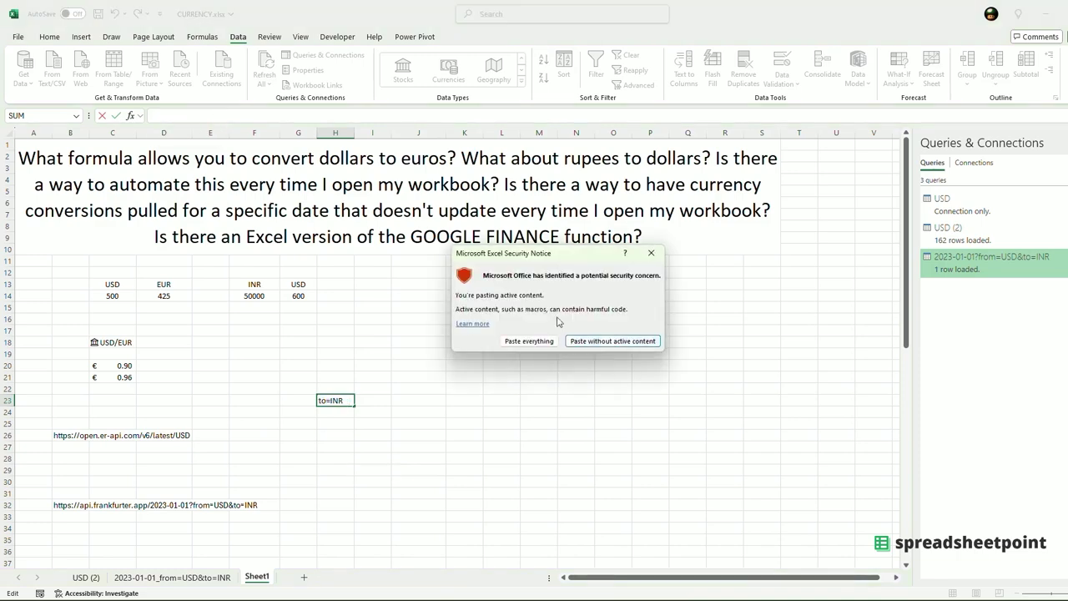
left_click(529, 342)
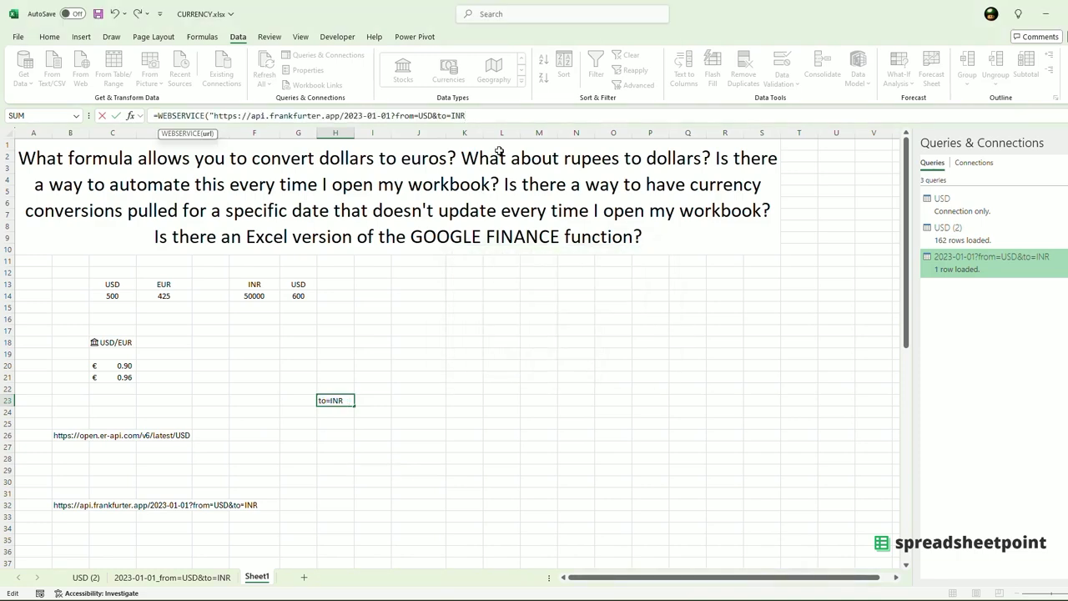
type(")")
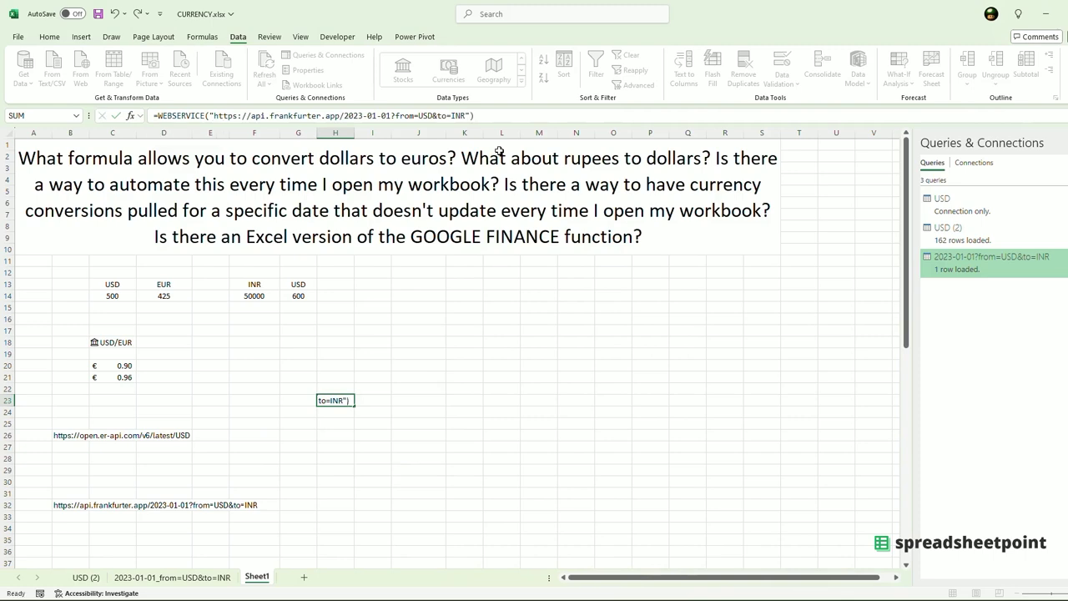
key("Return")
Step: Merge & Center H23:O23 so the returned JSON with INR 82.66 fits
left_click(338, 401)
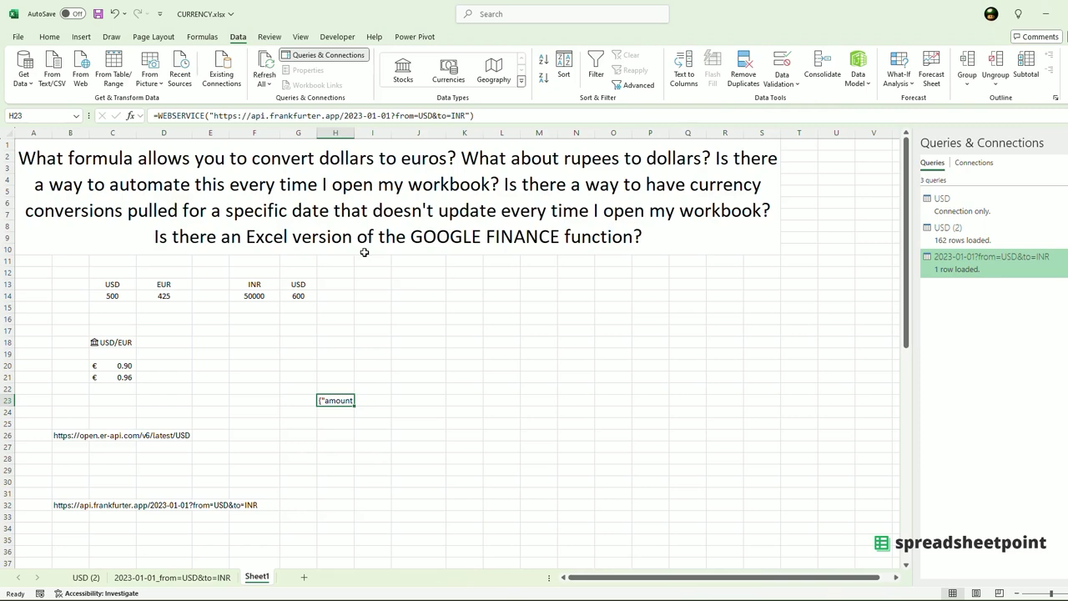
left_click_drag(334, 402, 626, 401)
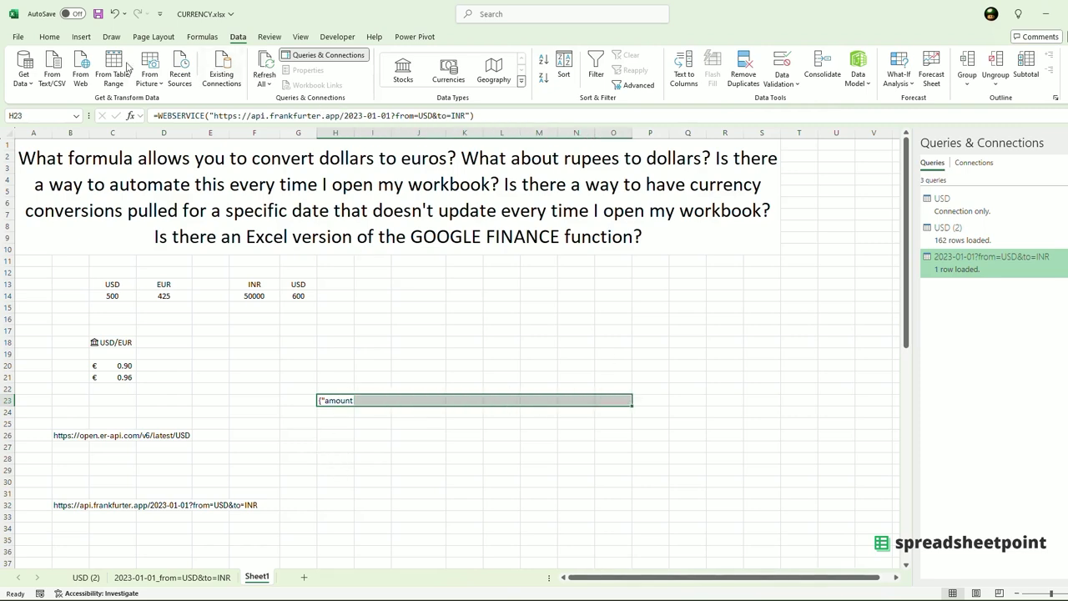
left_click(49, 37)
left_click(367, 77)
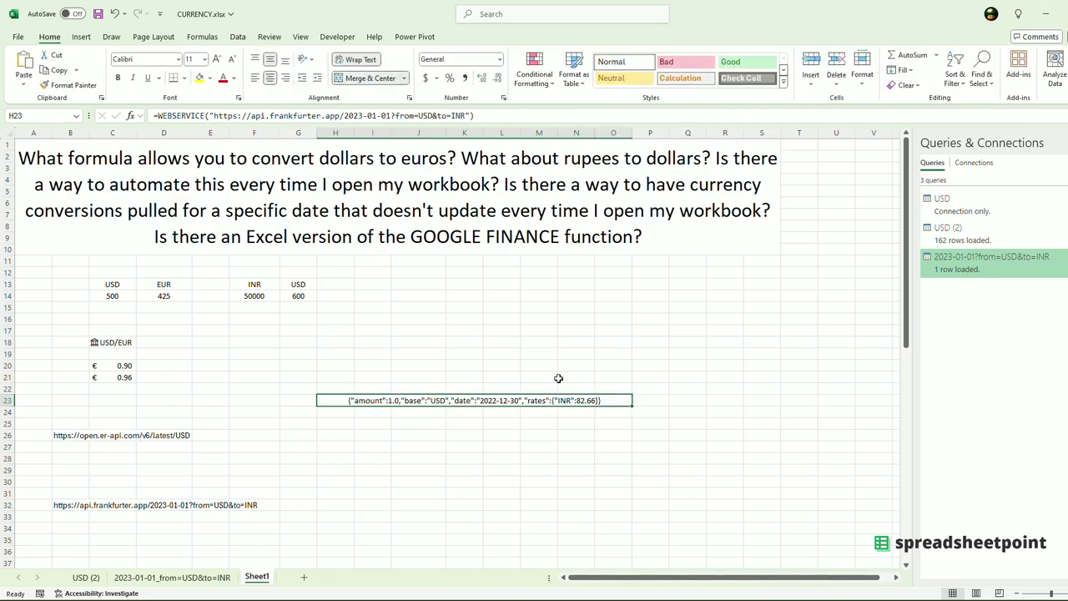
left_click(580, 446)
left_click(589, 402)
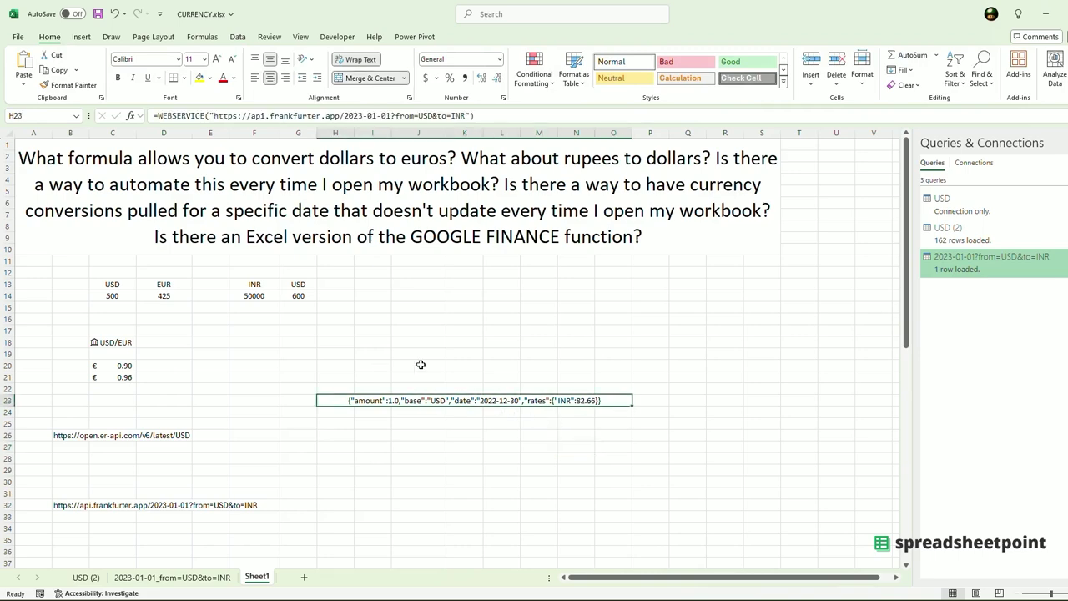